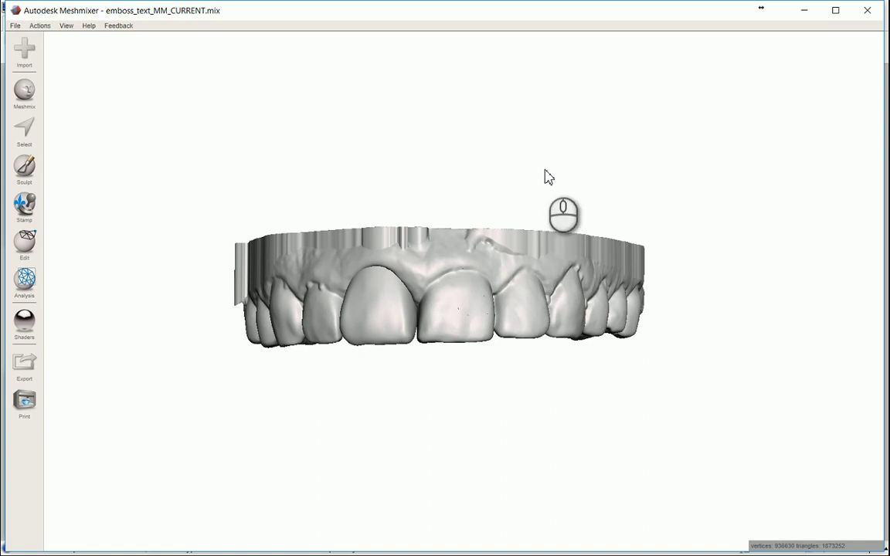
Examine the dental arch model from the front and along the base wall above the molars
mouse_move(547, 180)
right_mouse_down()
mouse_move(567, 194)
mouse_move(572, 180)
mouse_move(559, 183)
right_mouse_up()
scroll(540, 266, "up", 5)
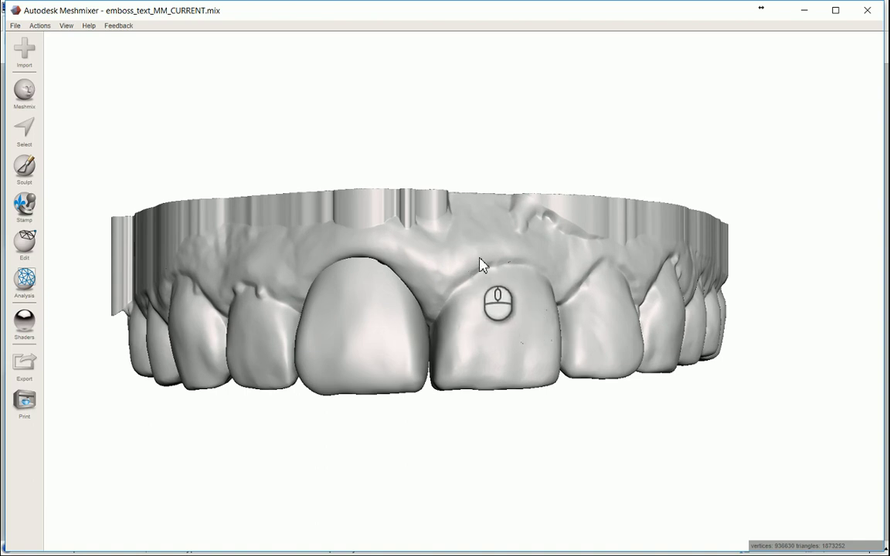
right_click_drag(516, 254, 371, 257)
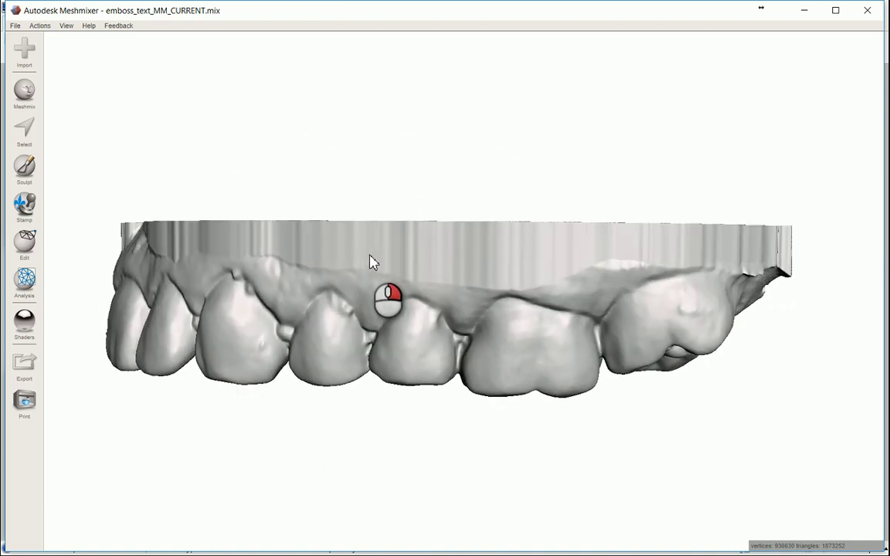
scroll(613, 303, "up", 2)
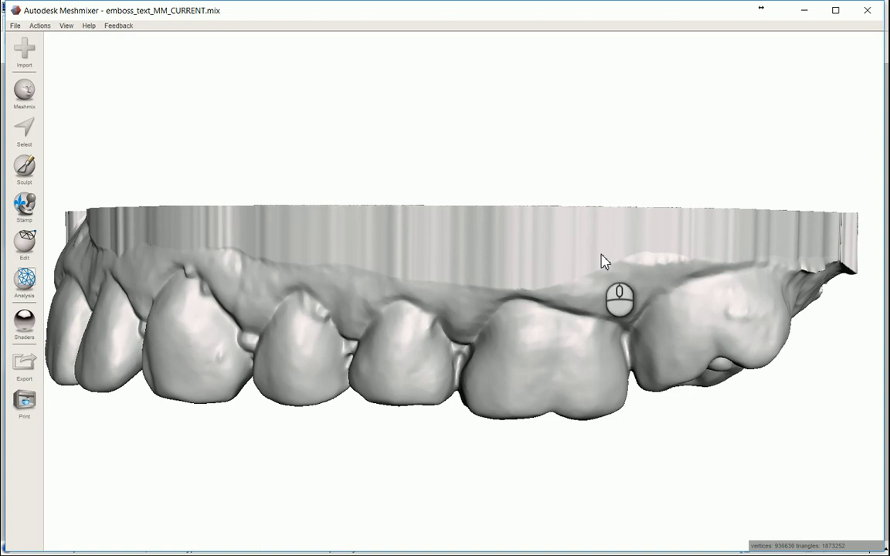
right_click_drag(610, 261, 612, 264)
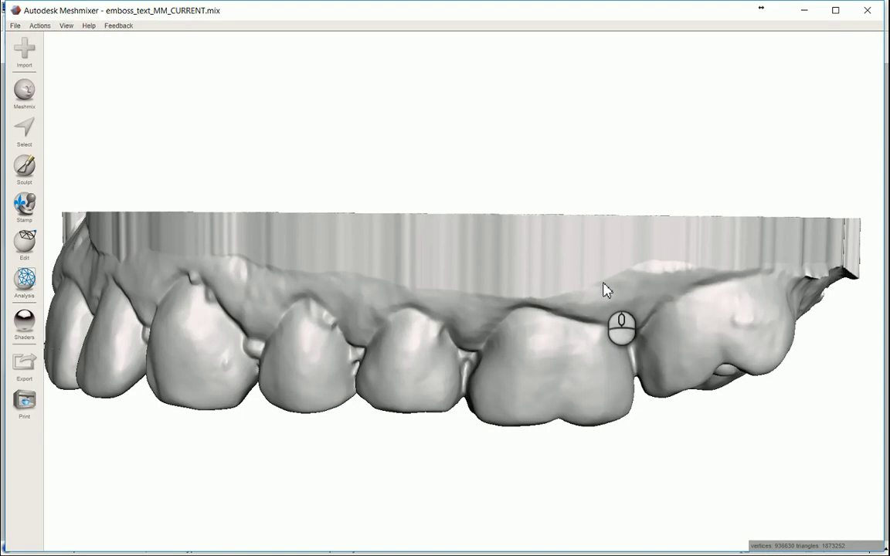
right_click_drag(624, 282, 623, 272)
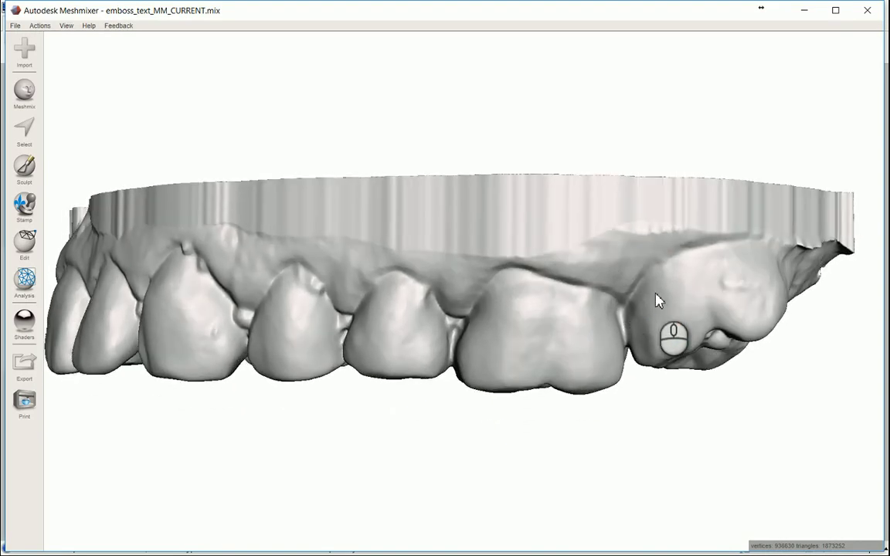
mouse_move(512, 261)
right_mouse_down()
mouse_move(511, 270)
mouse_move(498, 267)
mouse_move(510, 260)
right_mouse_up()
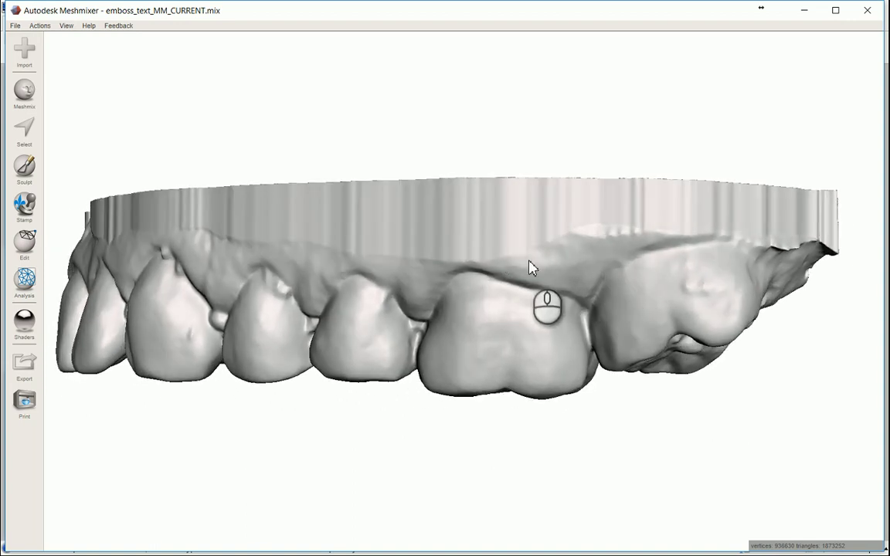
right_click_drag(553, 246, 568, 248)
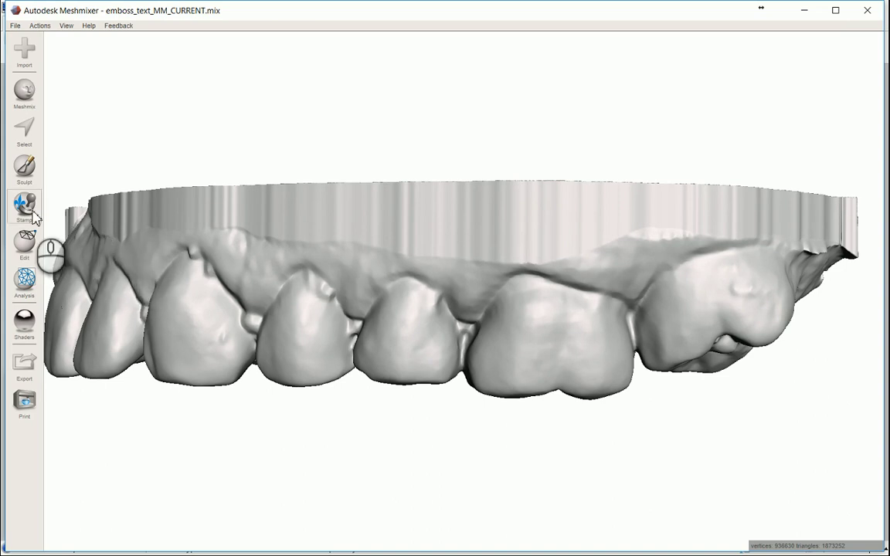
Activate the Sculpt tool and review its brush, stencil, falloff and refinement settings
left_click(21, 172)
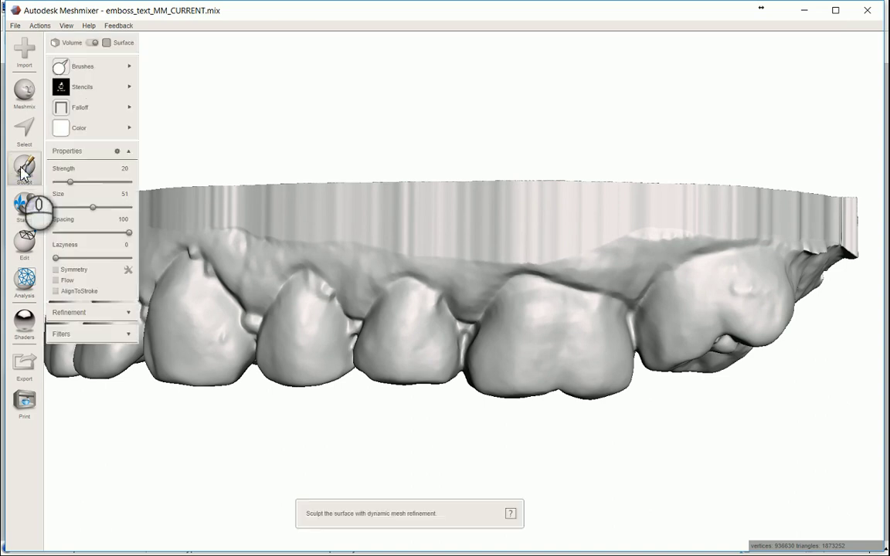
mouse_move(81, 66)
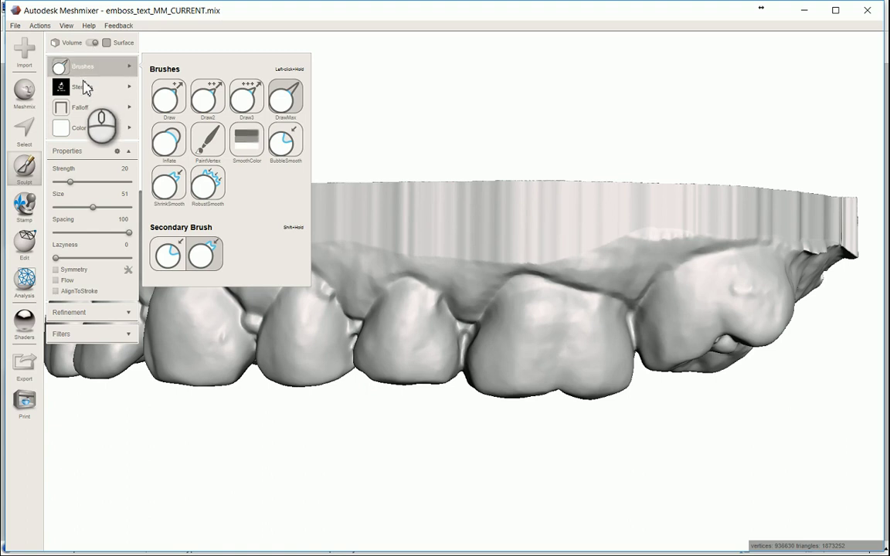
mouse_move(85, 91)
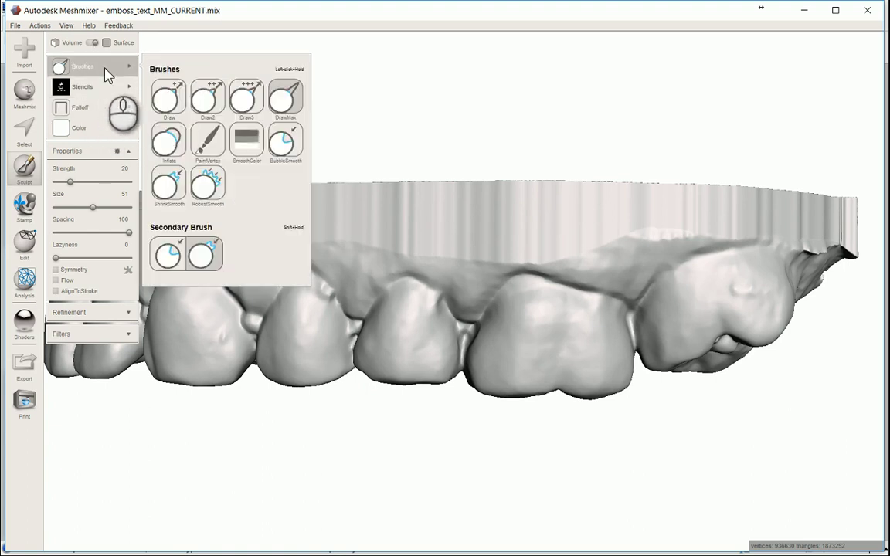
mouse_move(108, 114)
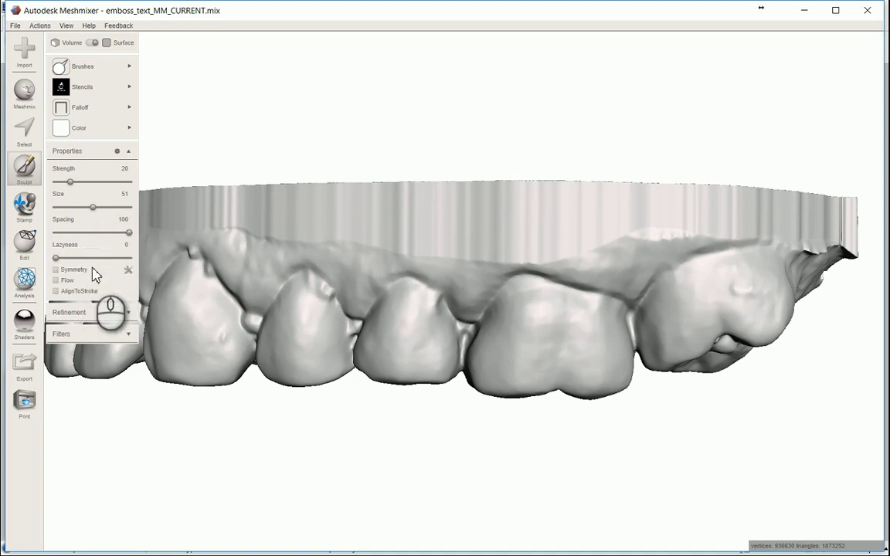
left_click(129, 313)
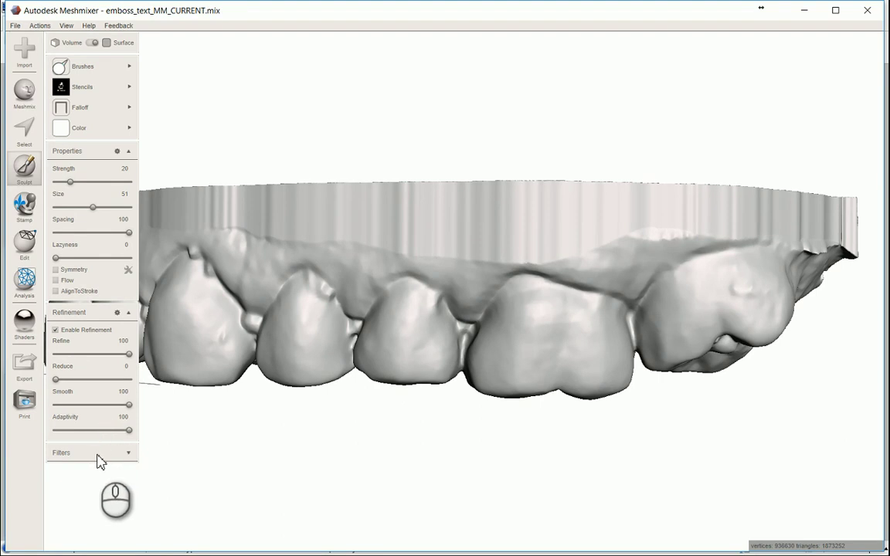
Stamp the stencil logo onto the base wall above the first molar and onto the molar's outer face
left_click(553, 229)
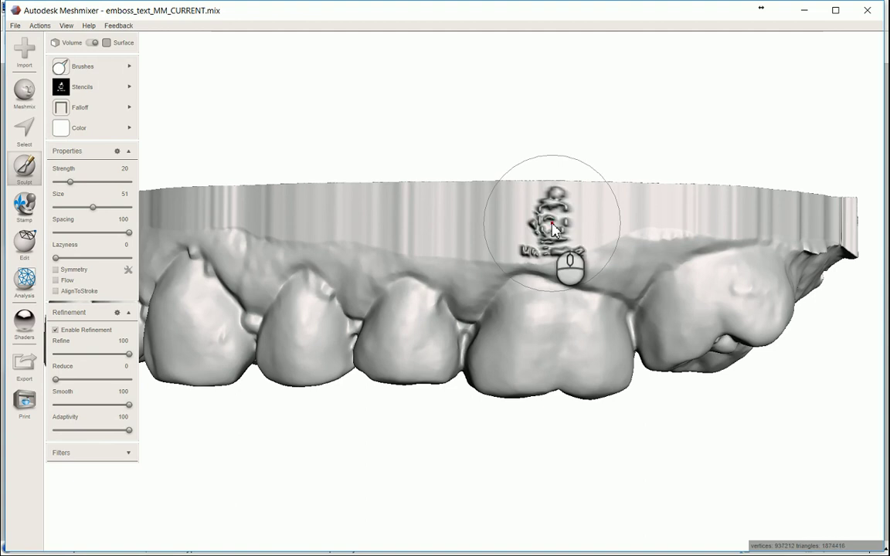
scroll(553, 229, "up", 5)
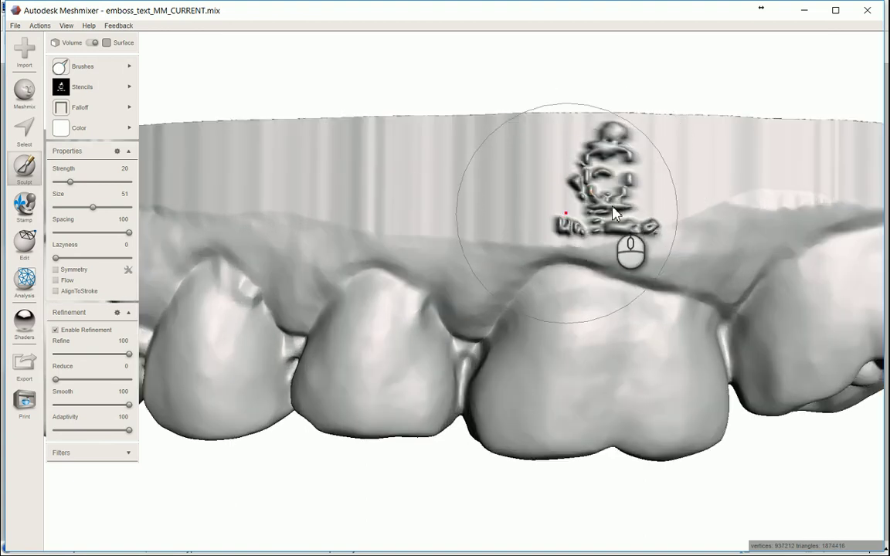
middle_click_drag(607, 188, 573, 191)
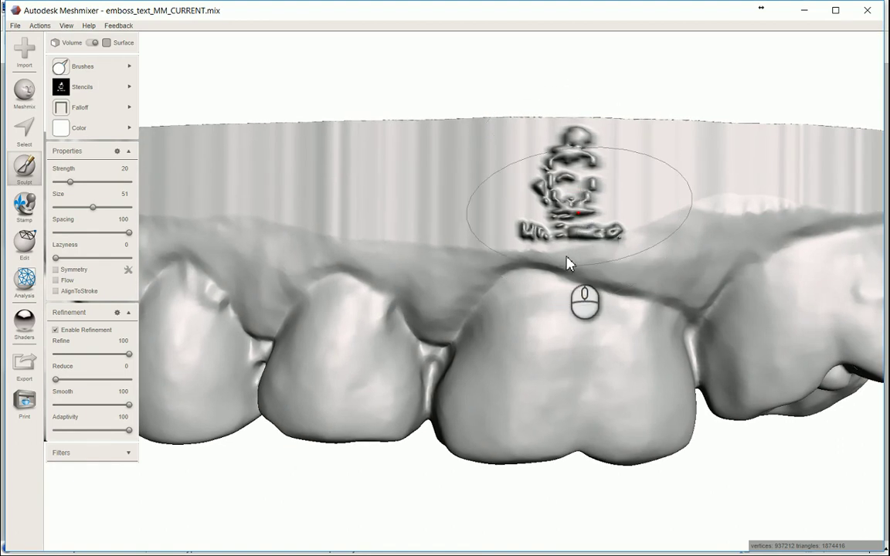
left_click(570, 375)
right_click_drag(570, 375, 570, 364)
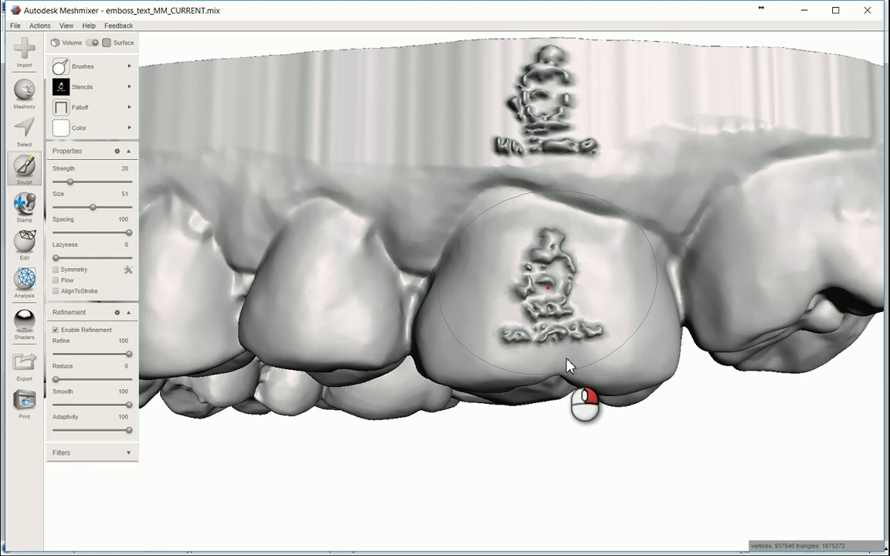
right_click_drag(600, 154, 610, 178)
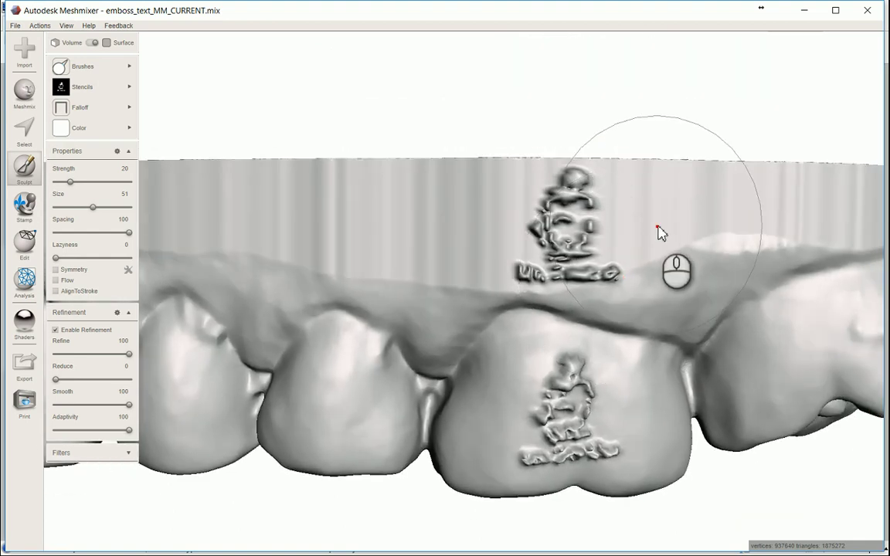
Undo both stencil stamps on the base wall and the molar
key("ctrl+z")
key("ctrl+z")
mouse_move(695, 297)
right_mouse_down()
mouse_move(693, 308)
mouse_move(681, 304)
right_mouse_up()
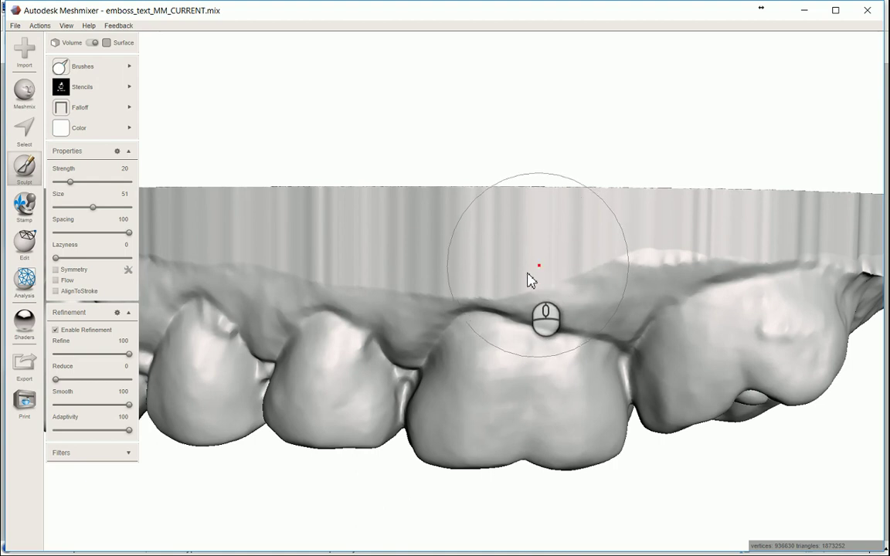
Show the mesh wireframe, examine the triangle density on the base wall and teeth, and hide the wireframe again
key("w")
scroll(548, 292, "up", 2)
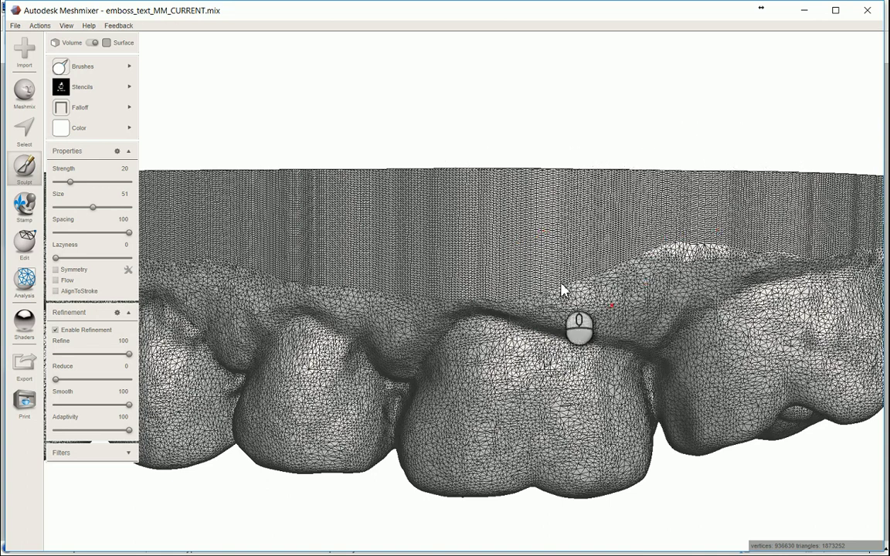
right_click_drag(577, 294, 665, 254)
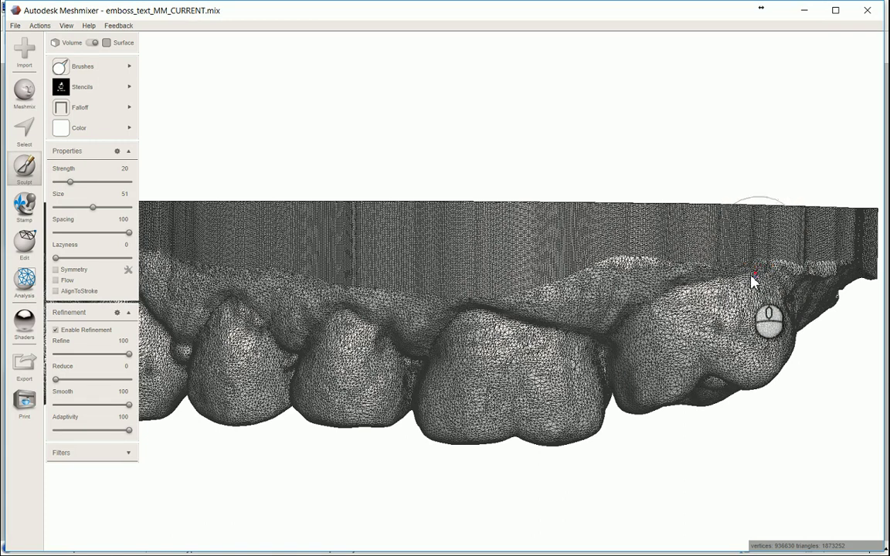
key("w")
middle_click_drag(730, 267, 660, 290)
right_click_drag(674, 265, 664, 272)
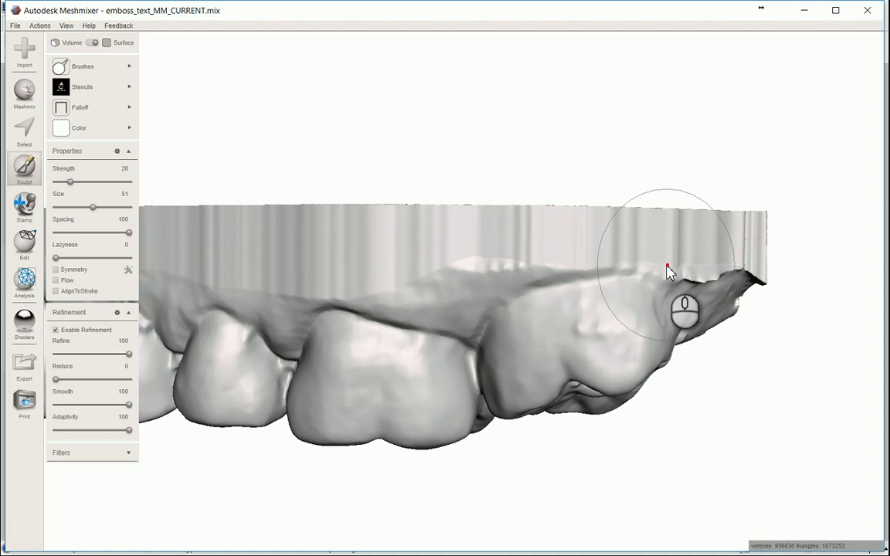
Brush-select the rear part of the base wall above the last molars with a brush size of 38
key("s")
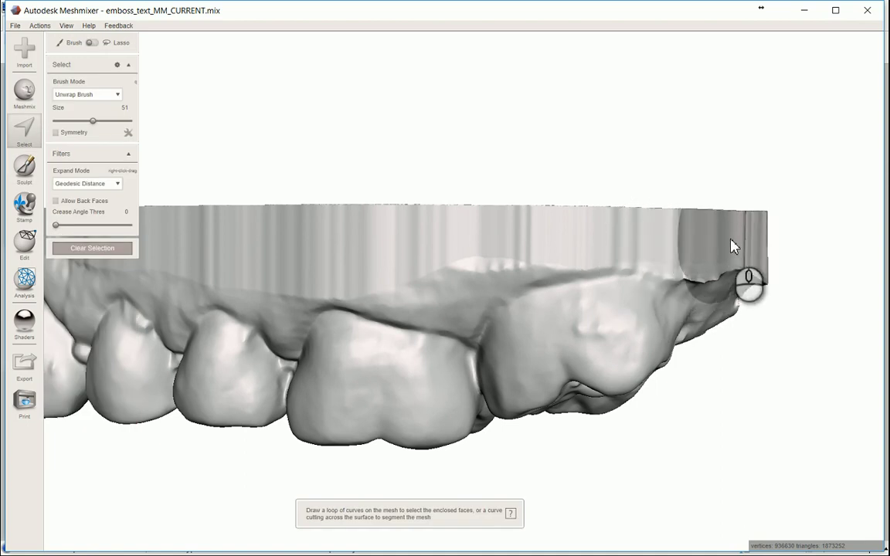
scroll(707, 261, "down", 6)
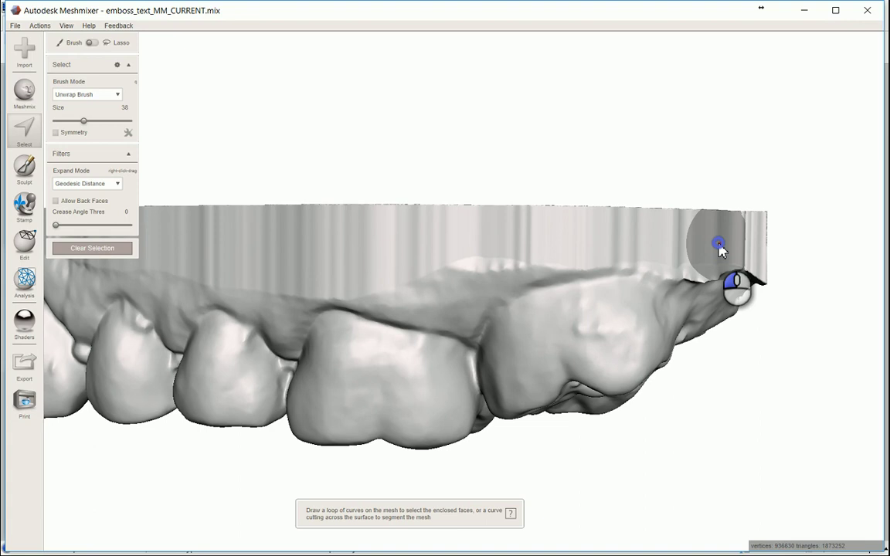
mouse_move(718, 249)
left_mouse_down()
mouse_move(727, 248)
mouse_move(652, 259)
mouse_move(563, 237)
mouse_move(691, 241)
mouse_move(680, 255)
mouse_move(580, 262)
mouse_move(524, 241)
mouse_move(483, 240)
mouse_move(557, 261)
mouse_move(755, 253)
mouse_move(699, 249)
left_mouse_up()
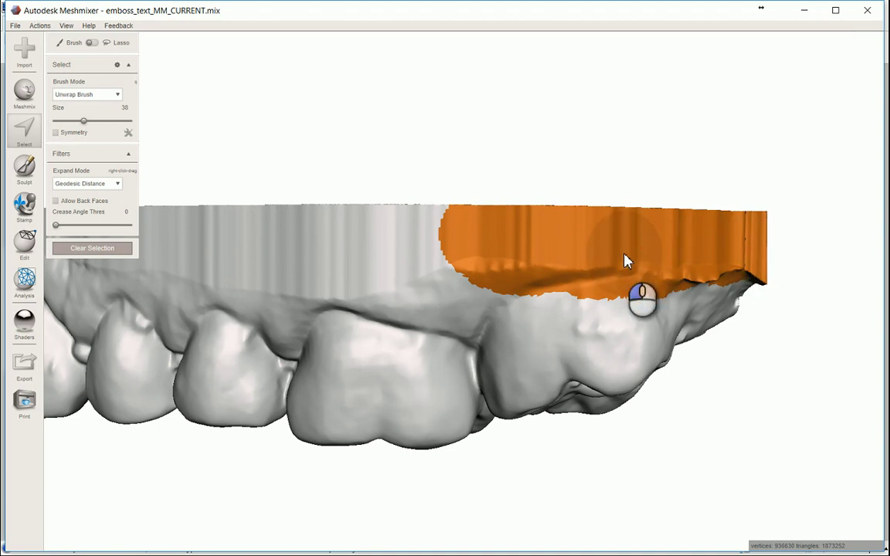
left_click_drag(625, 261, 654, 251)
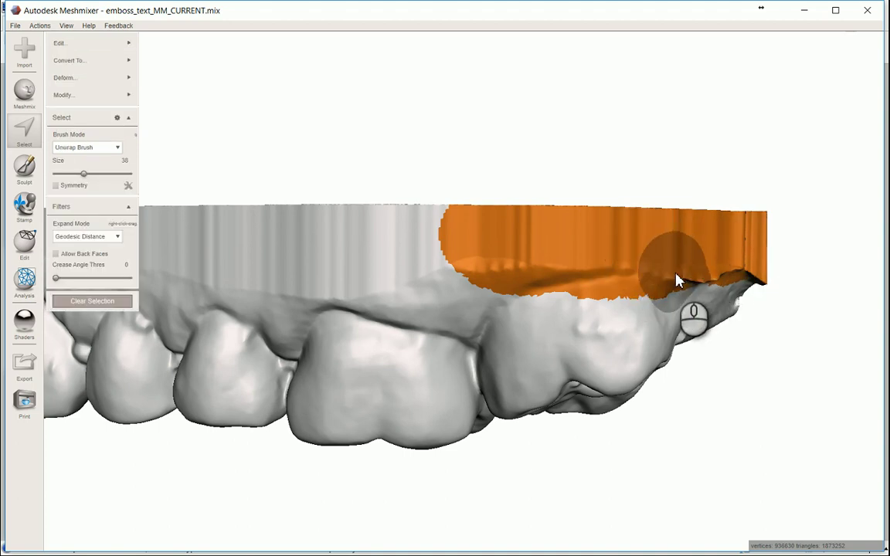
Remesh the selected base wall region in Target Edge Length mode with an edge length of 0.06 mm
key("r")
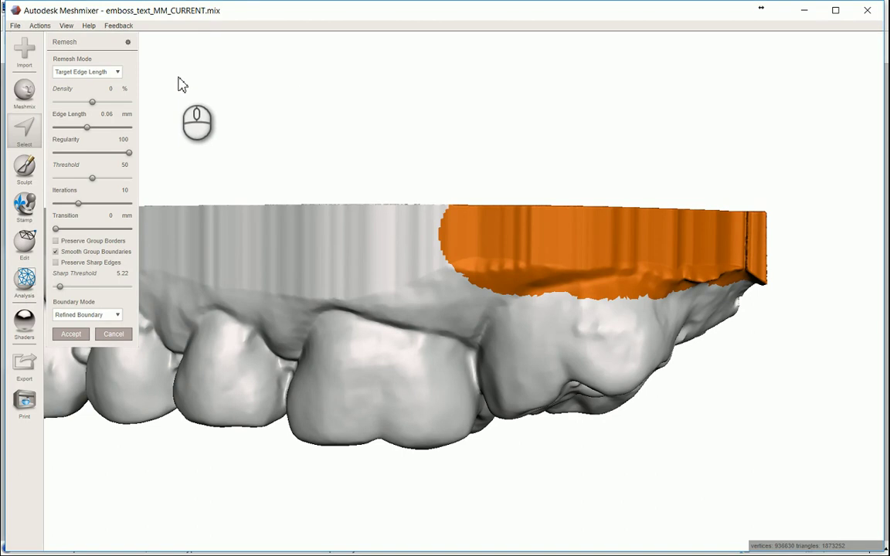
left_click(114, 77)
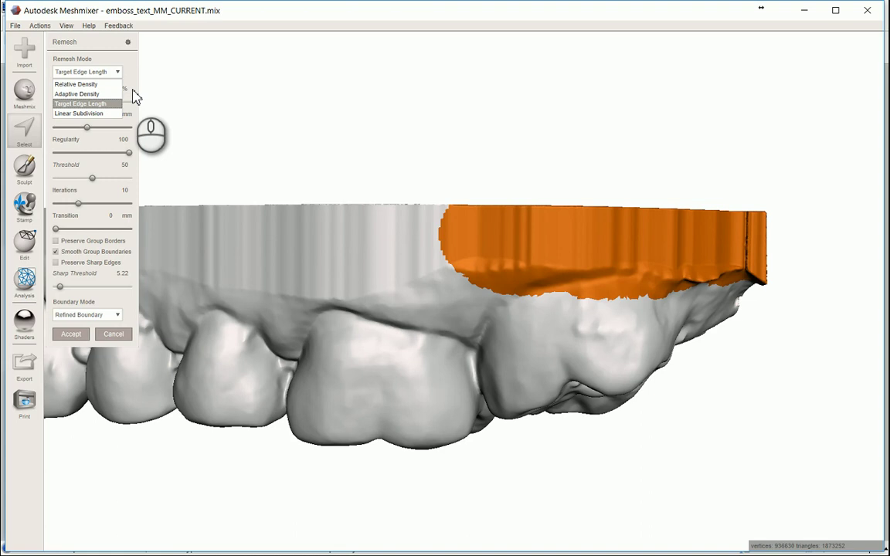
left_click(133, 94)
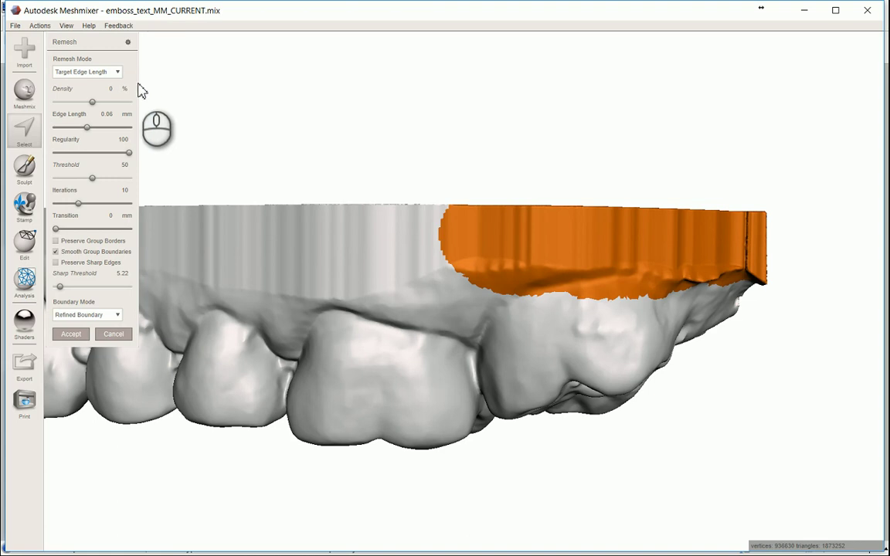
left_click(130, 99)
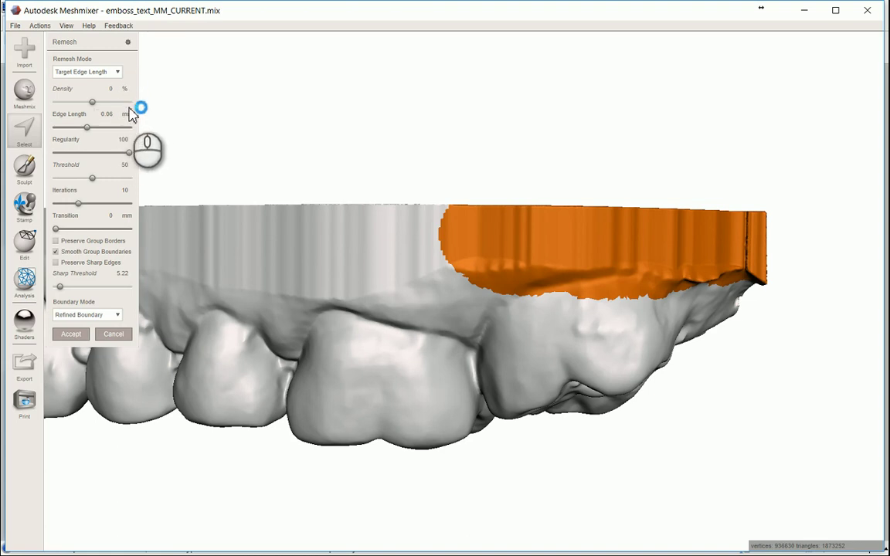
left_click(111, 114)
key("Return")
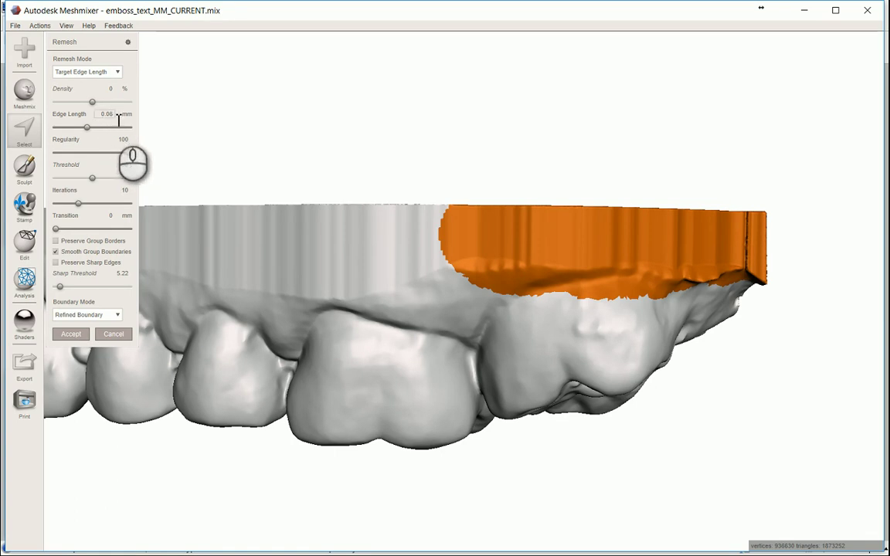
left_click(107, 114)
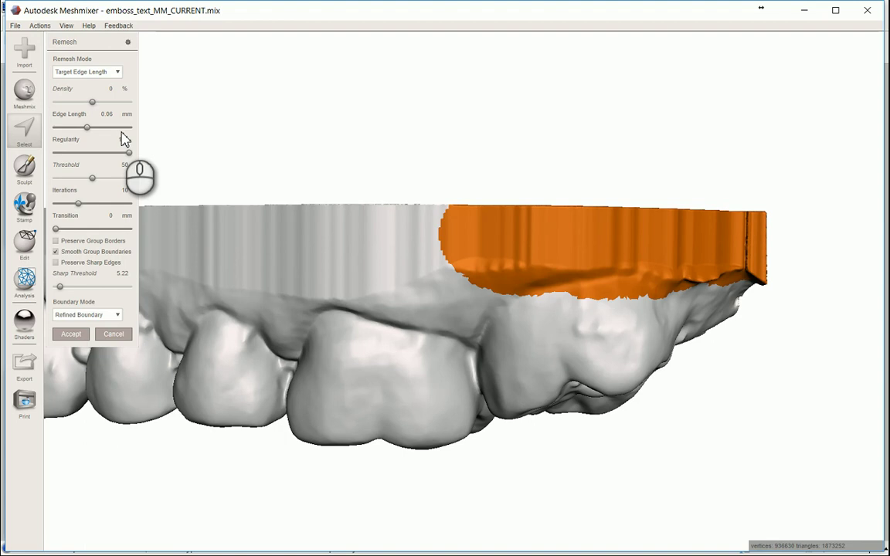
left_click(108, 116)
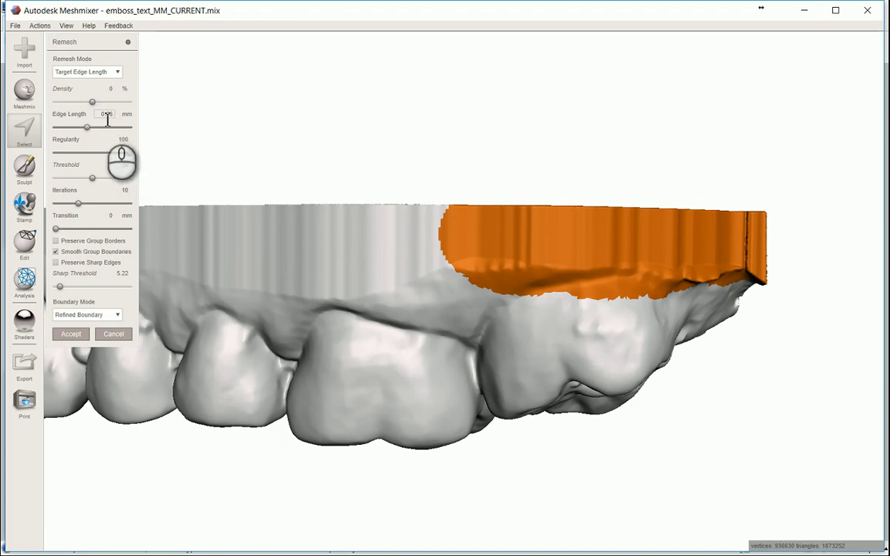
type("0.15")
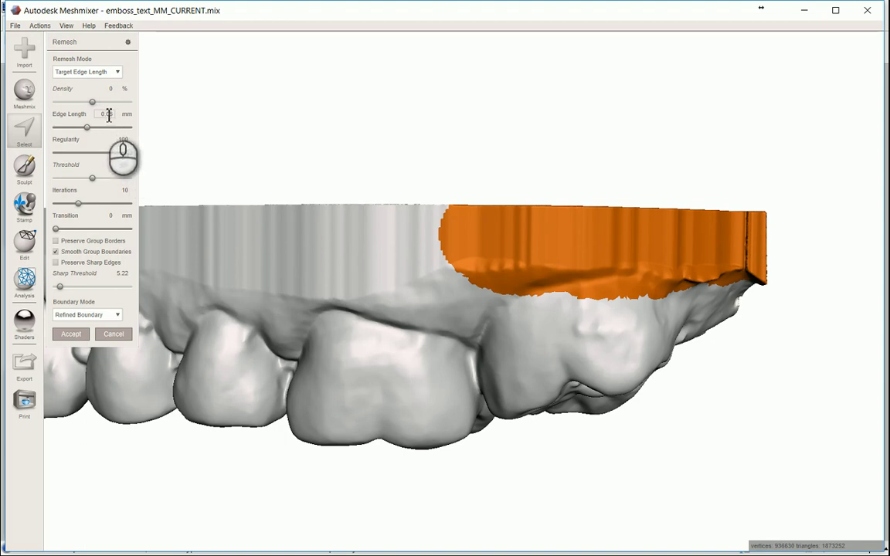
key("Return")
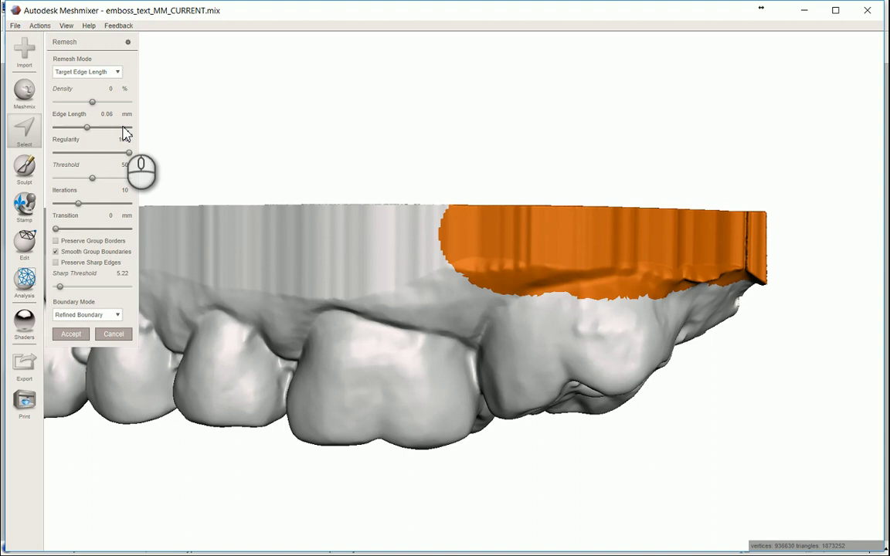
left_click(109, 113)
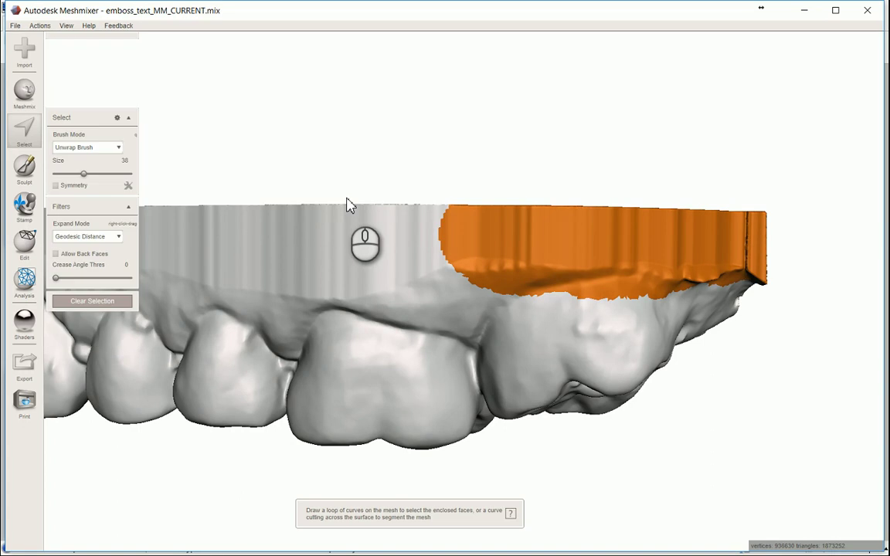
Show the wireframe, clear the selection, compare the remeshed base wall region's triangle density with its surroundings, and return to the plain shaded view
right_click_drag(591, 264, 579, 275)
left_click_drag(582, 283, 584, 266, "alt")
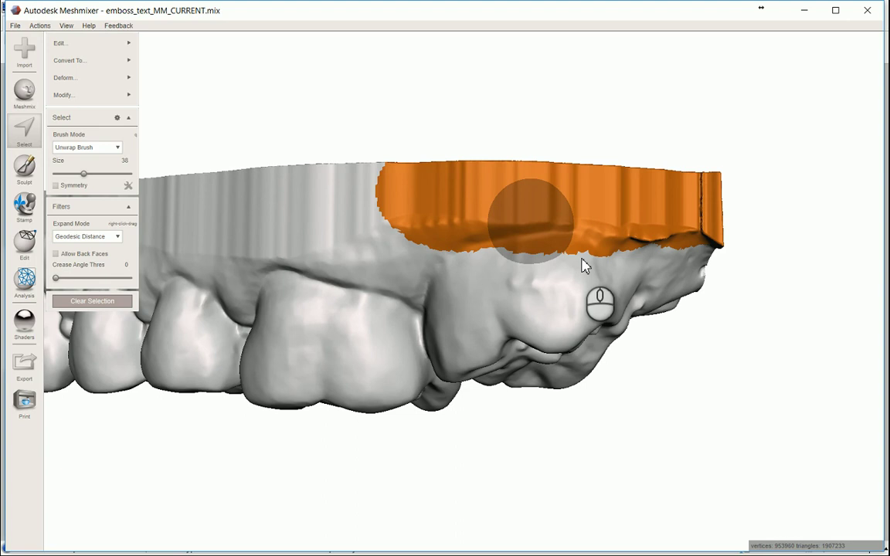
key("w")
scroll(615, 263, "up", 5)
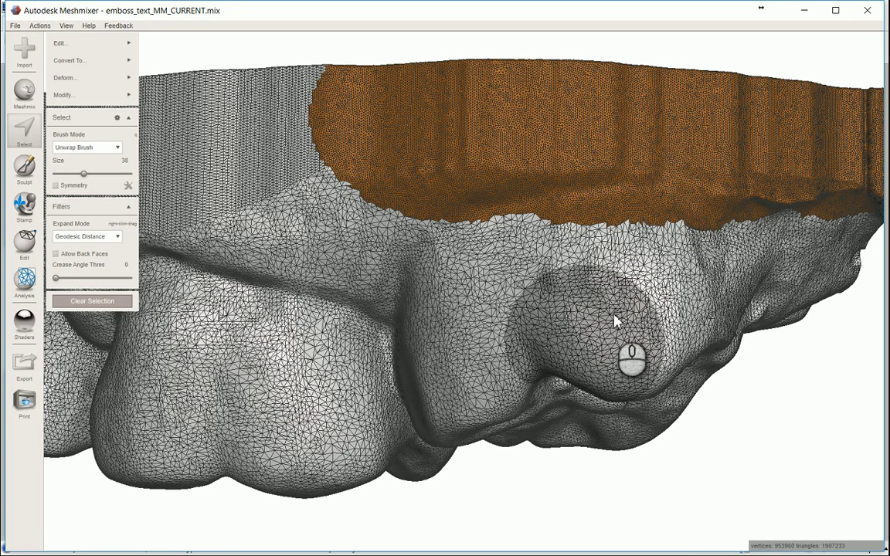
key("Escape")
mouse_move(627, 294)
right_mouse_down()
mouse_move(632, 288)
mouse_move(632, 310)
mouse_move(617, 294)
right_mouse_up()
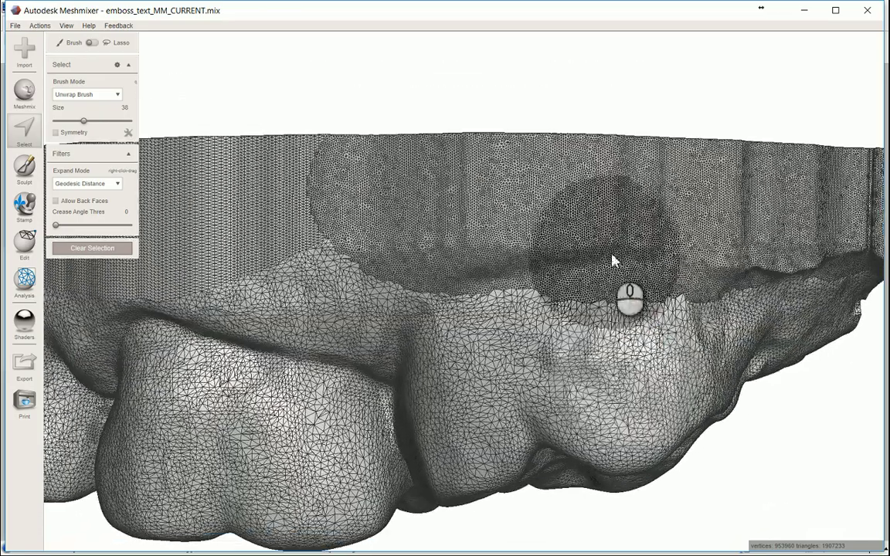
key("w")
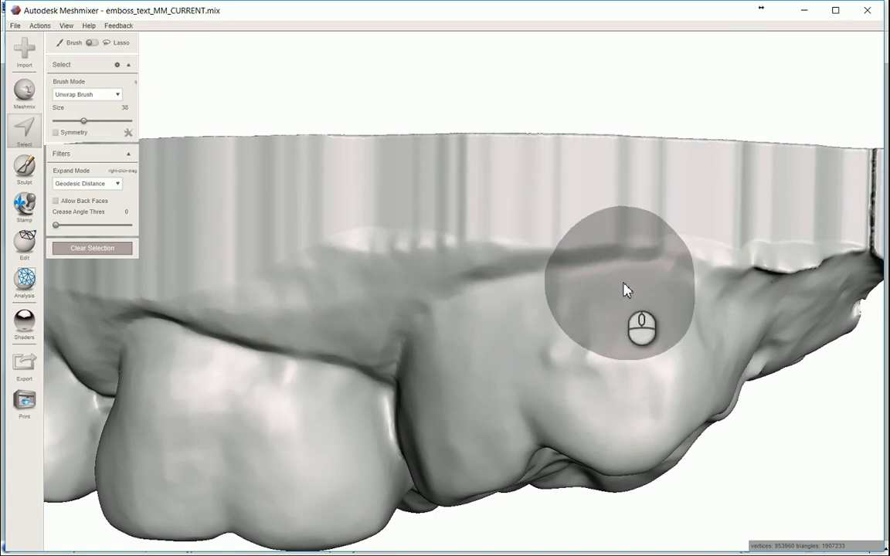
key("w")
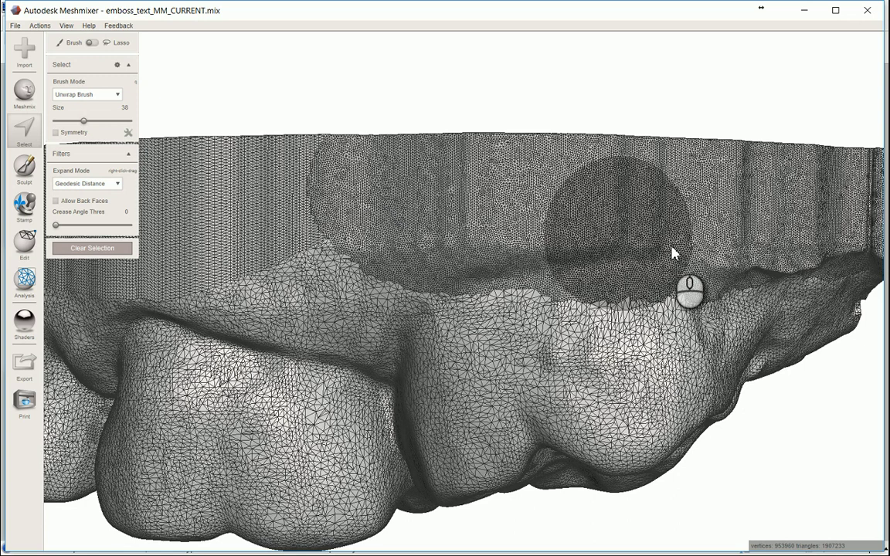
right_click_drag(693, 241, 683, 246)
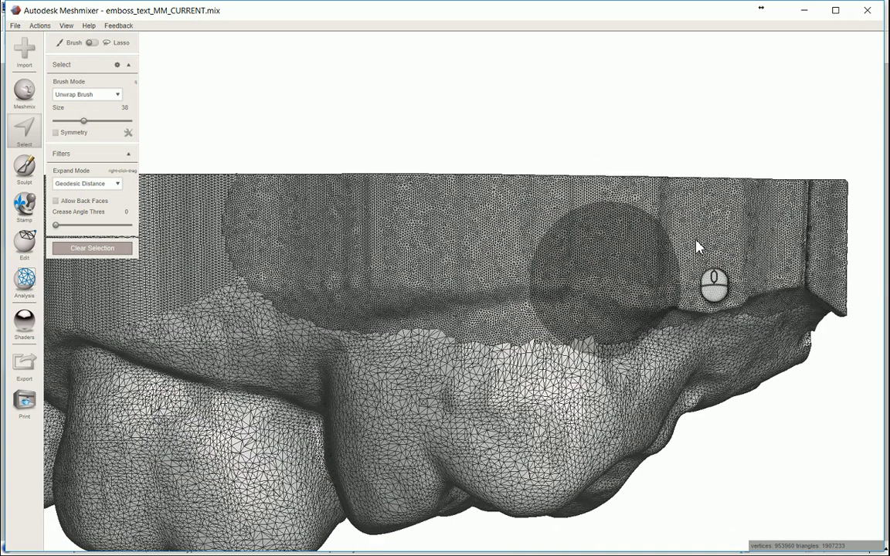
key("w")
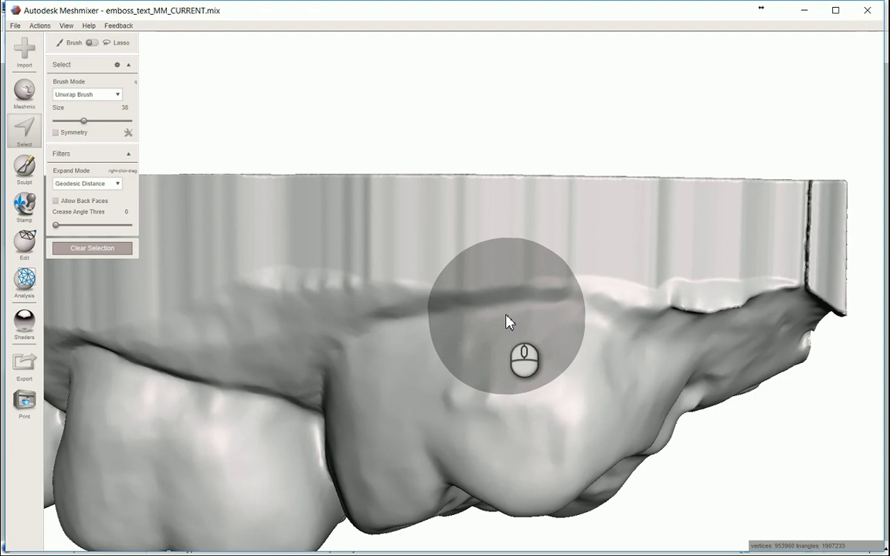
Switch to sculpting and stamp the logo stencil once on the remeshed base wall with a brush size of 46
key("Escape")
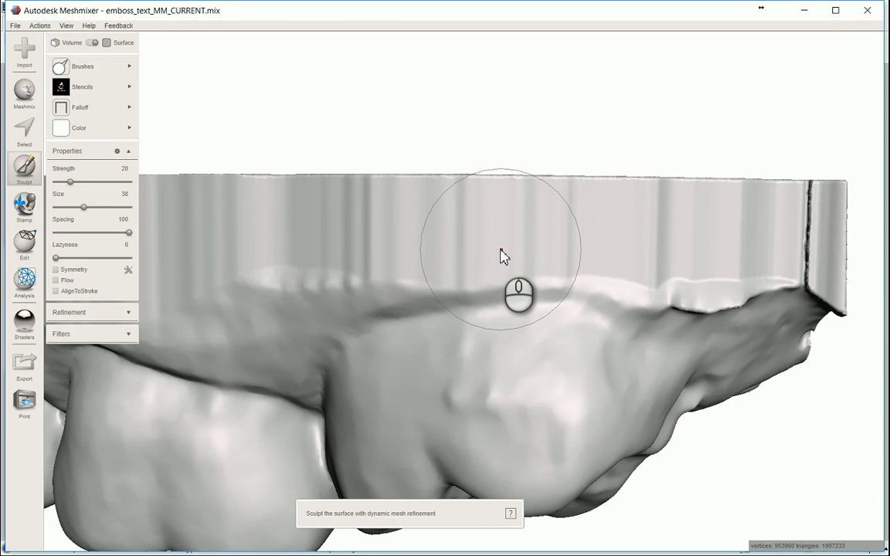
key("bracketright")
key("bracketright")
key("bracketright")
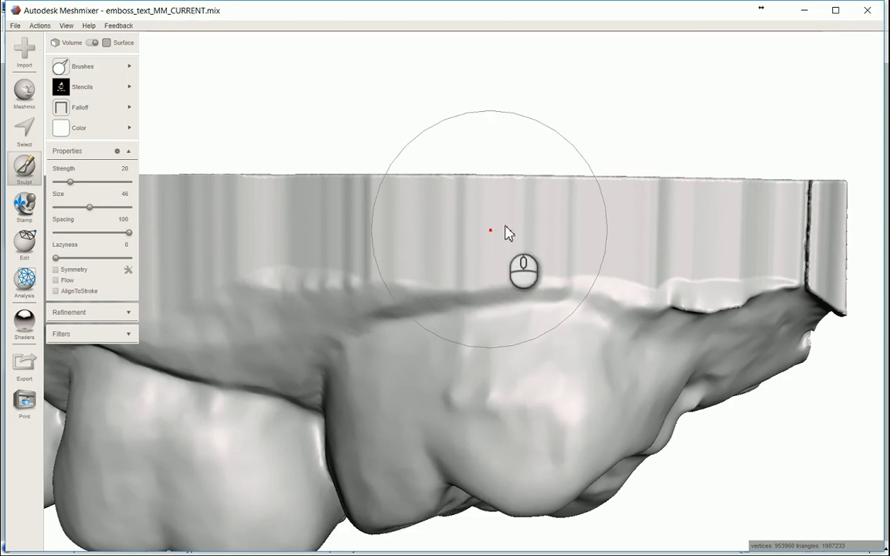
left_click(596, 235)
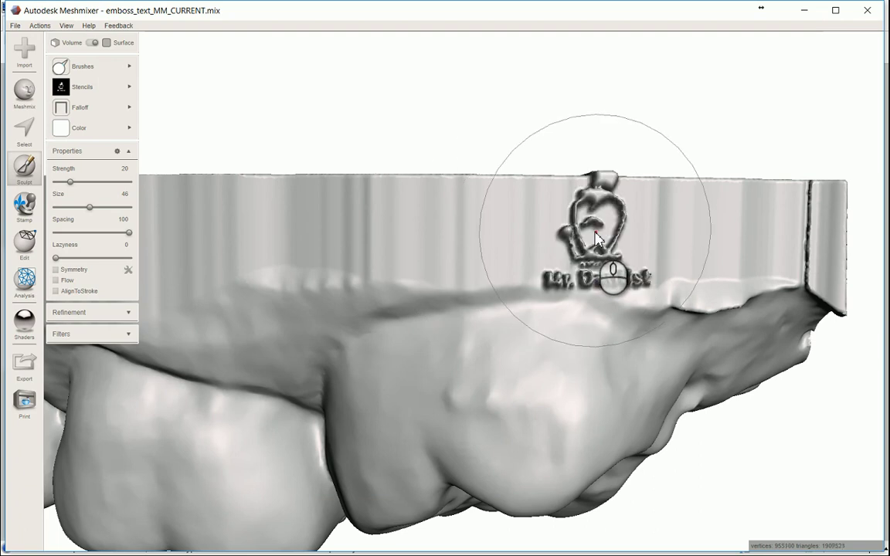
Examine the logo and lettering stamped on the base wall up close from several angles to judge their sharpness
right_click_drag(615, 253, 645, 288)
scroll(533, 353, "up", 2)
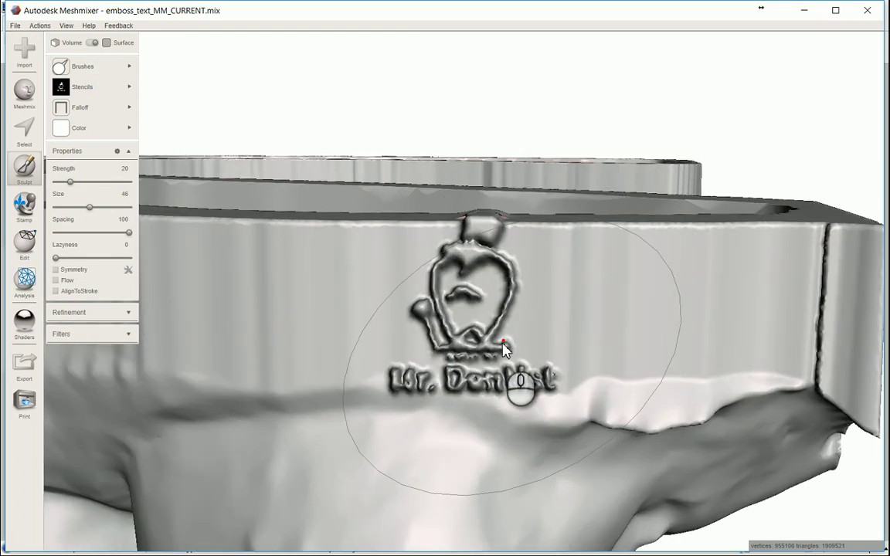
right_click_drag(512, 344, 512, 339)
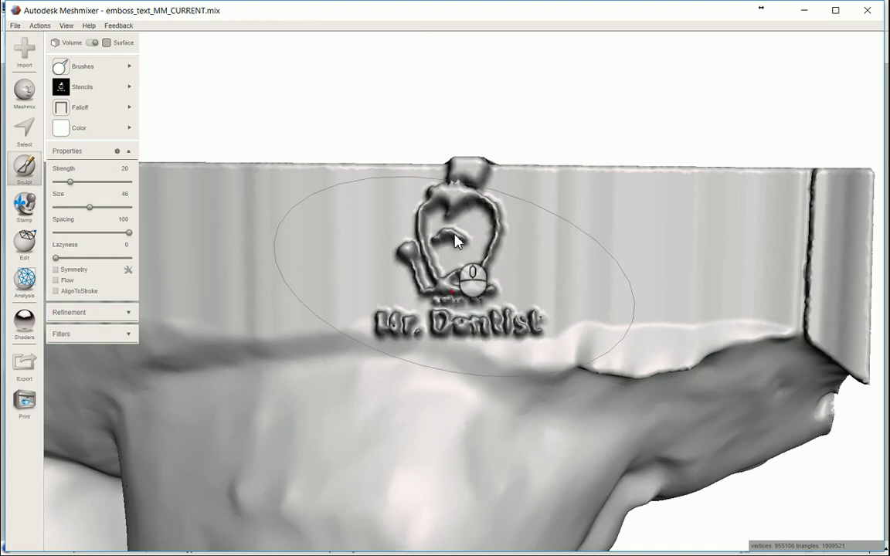
mouse_move(466, 261)
right_mouse_down()
mouse_move(424, 217)
mouse_move(453, 276)
mouse_move(456, 266)
mouse_move(423, 291)
right_mouse_up()
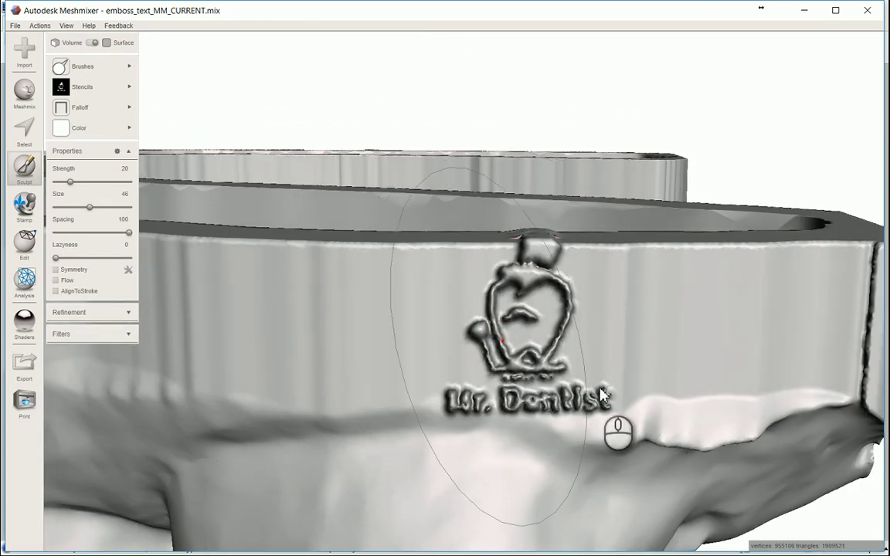
right_click_drag(553, 376, 545, 364)
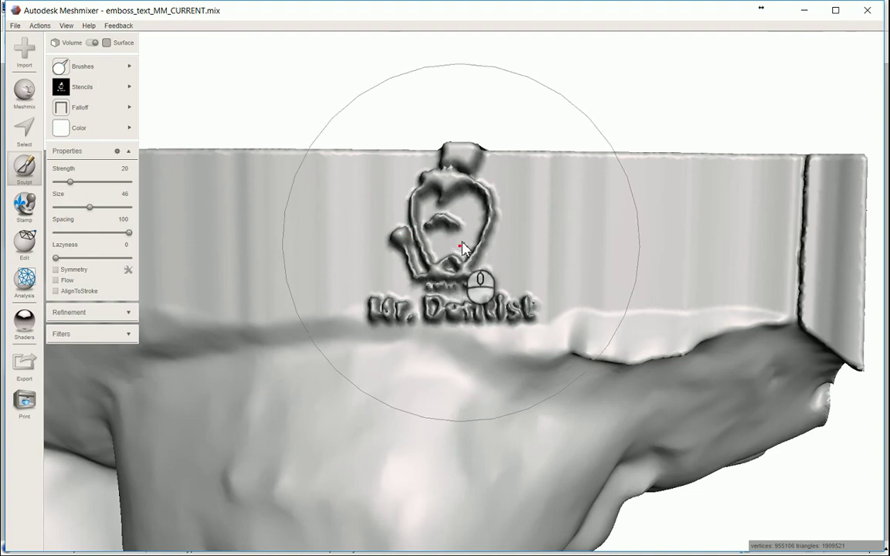
right_click_drag(454, 247, 459, 254)
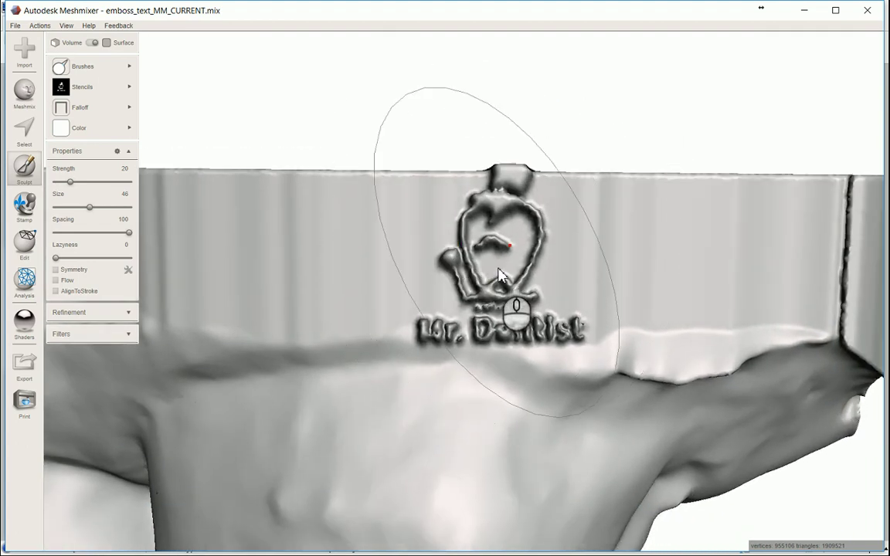
right_click_drag(526, 319, 532, 309)
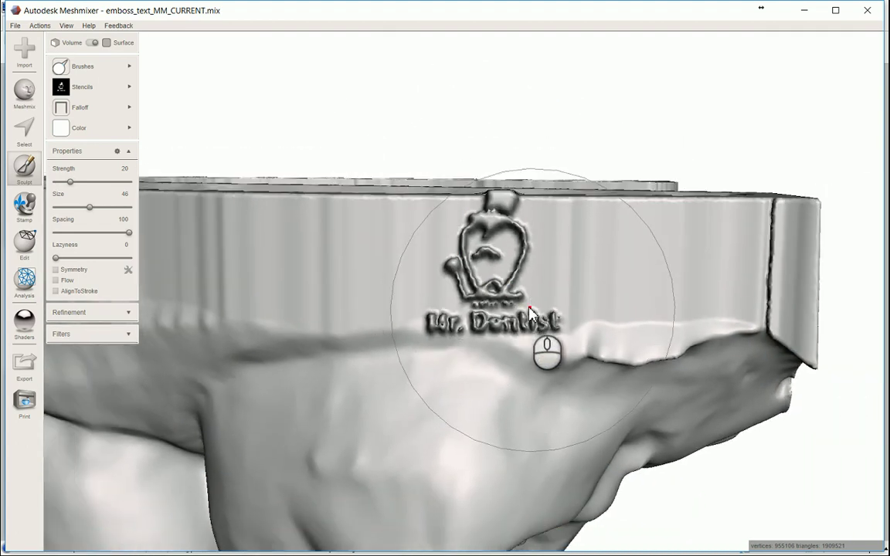
scroll(532, 309, "down", 1)
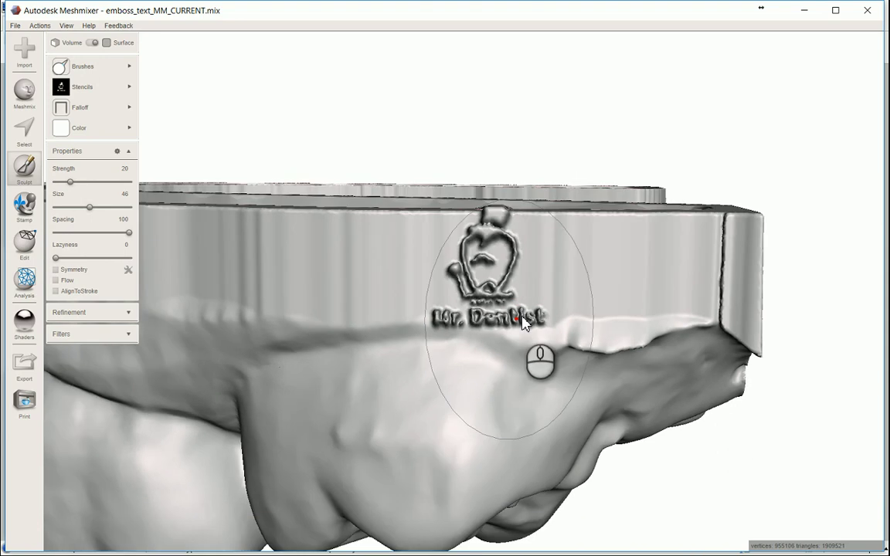
scroll(525, 309, "down", 1)
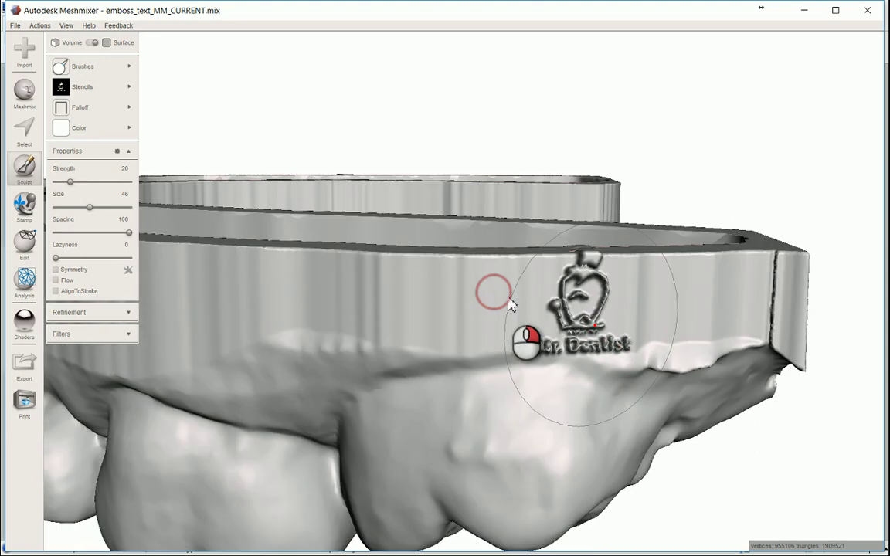
right_click_drag(510, 303, 605, 330)
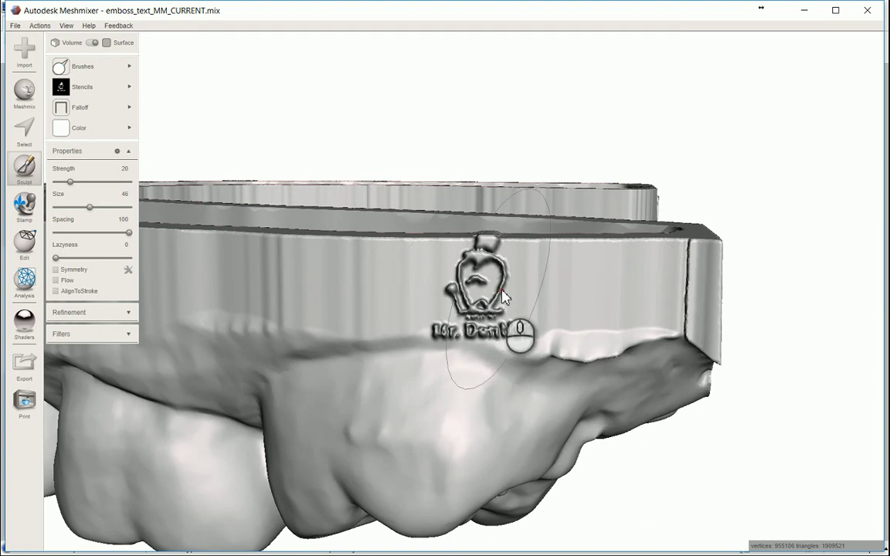
Undo the logo stamp and stamp the stencil again on the rear base wall with a brush size of 68
key("ctrl+z")
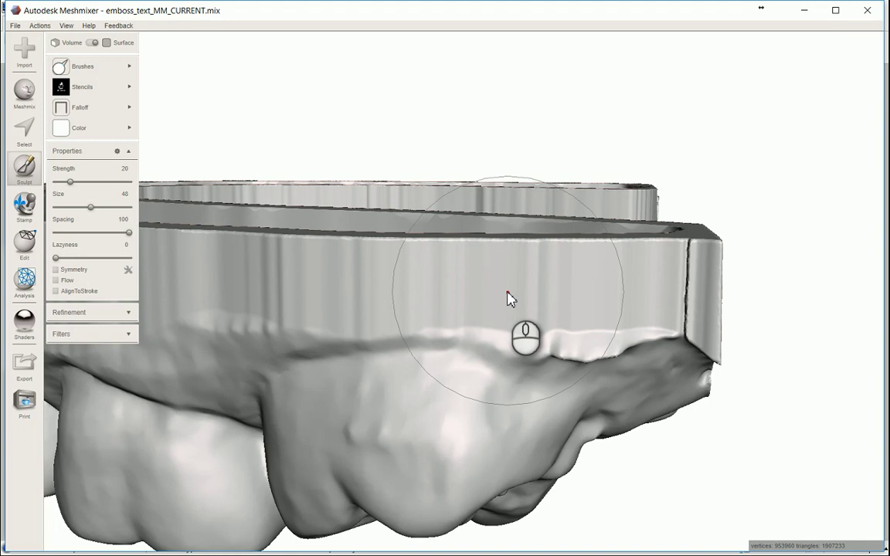
key("bracketright")
key("bracketright")
key("bracketright")
key("bracketright")
key("bracketright")
key("bracketright")
key("bracketright")
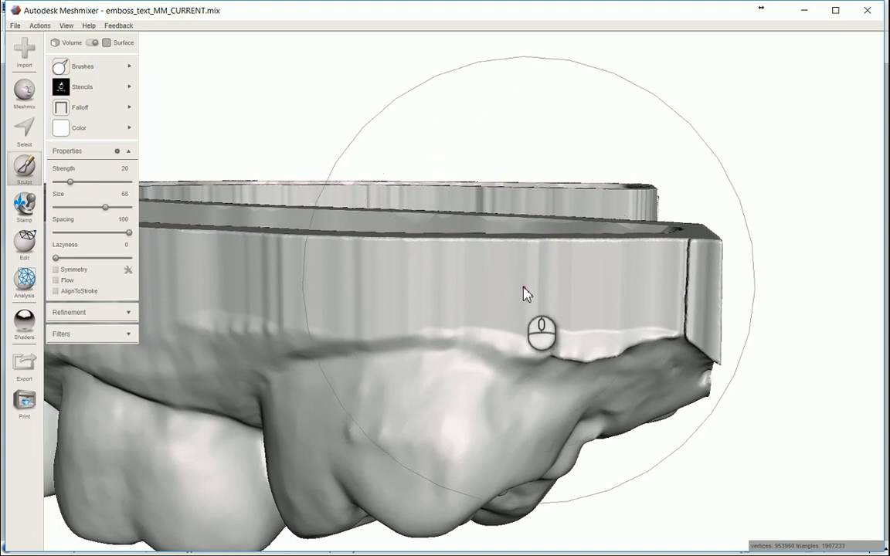
left_click(522, 292)
left_click_drag(586, 315, 559, 328)
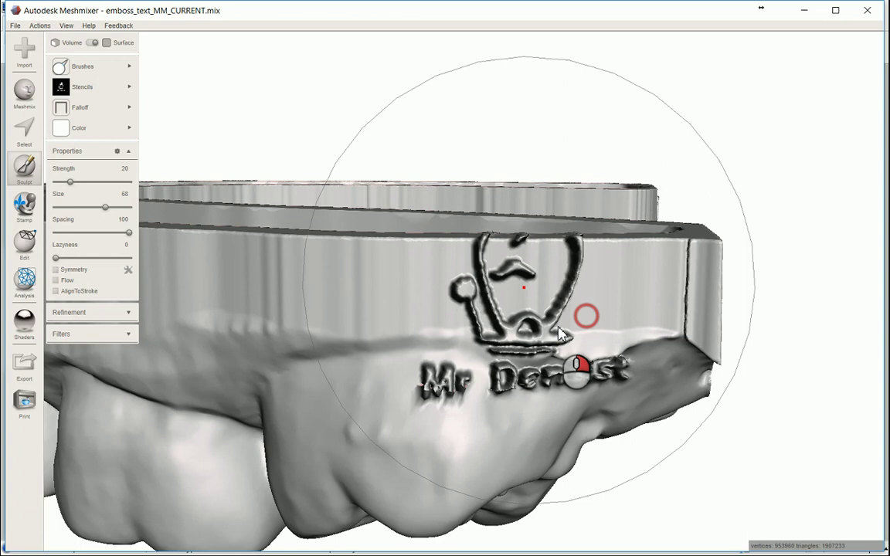
Undo the oversized logo stamp on the base wall and reduce the brush size to 40
right_click_drag(559, 326, 530, 309)
scroll(491, 325, "down", 2)
key("ctrl+z")
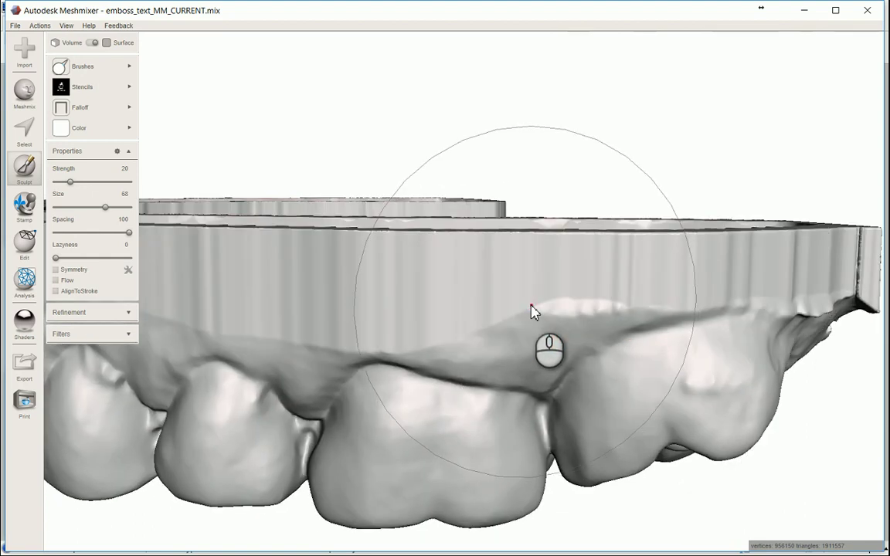
right_click_drag(564, 321, 556, 341)
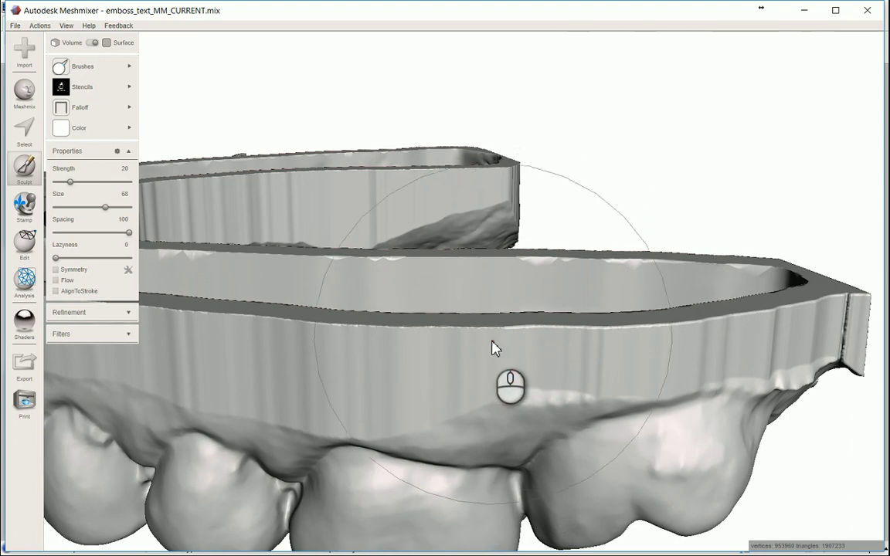
key("bracketleft")
key("bracketleft")
key("bracketleft")
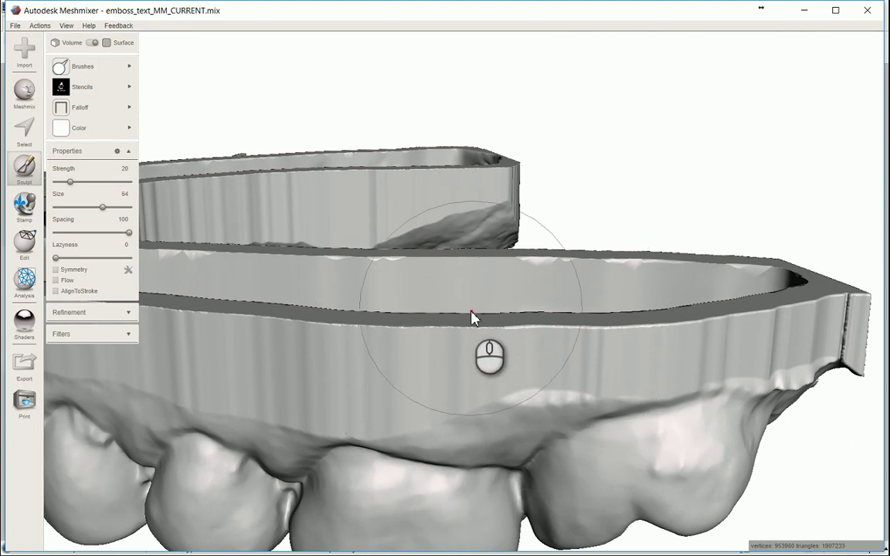
key("bracketleft")
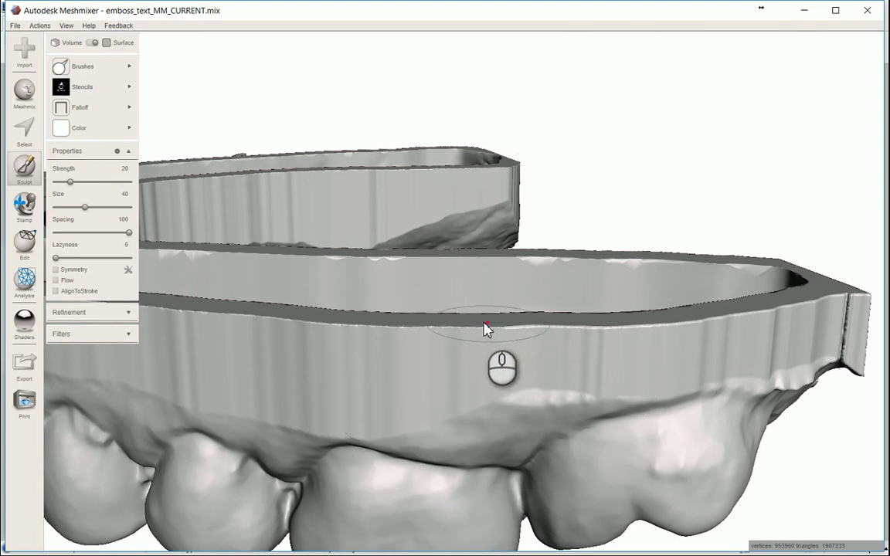
Brush-select a long strip of the flat base rim beside the molars with brush size 30 and crease angle threshold 84.74
key("s")
right_click_drag(477, 337, 442, 349)
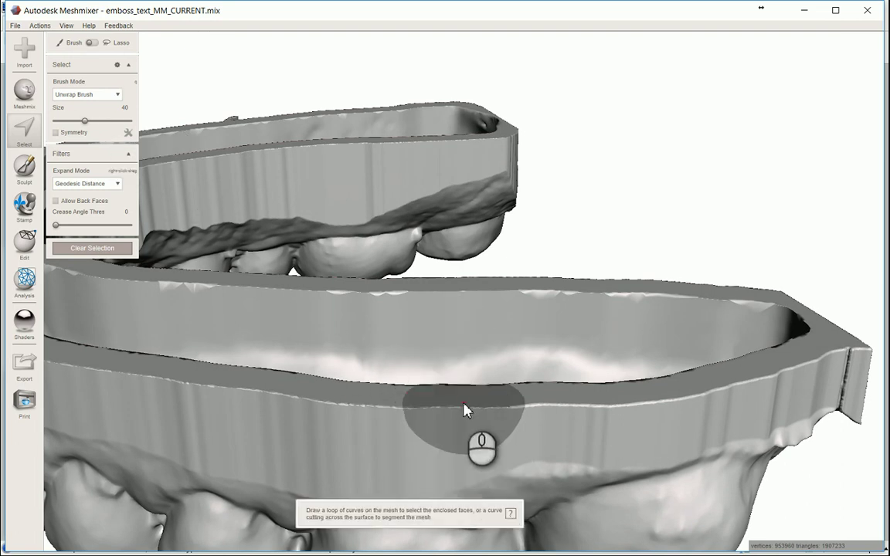
scroll(464, 409, "down", 8)
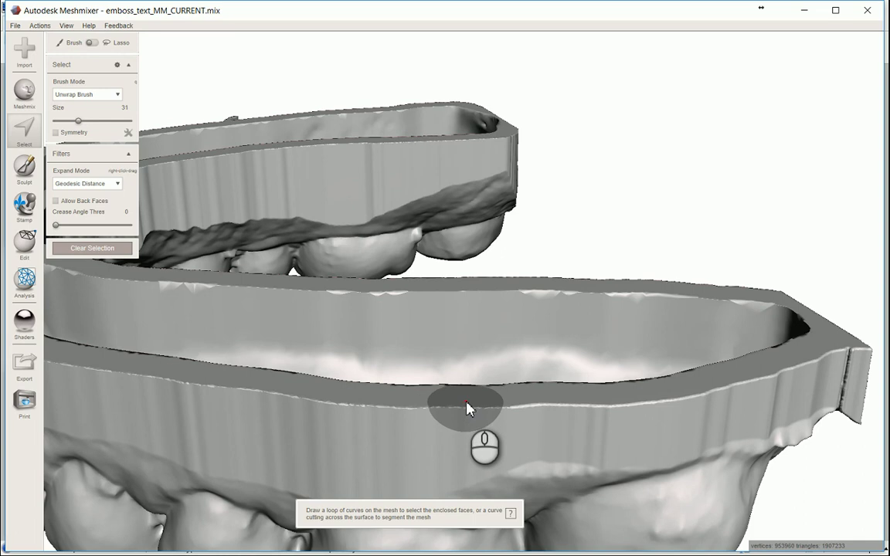
scroll(446, 400, "down", 2)
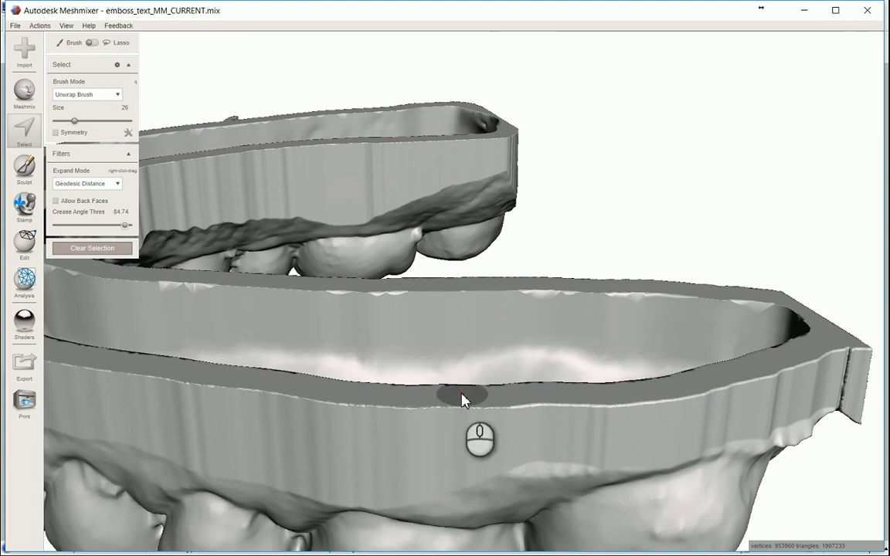
mouse_move(466, 400)
left_mouse_down()
mouse_move(424, 406)
mouse_move(214, 385)
left_mouse_up()
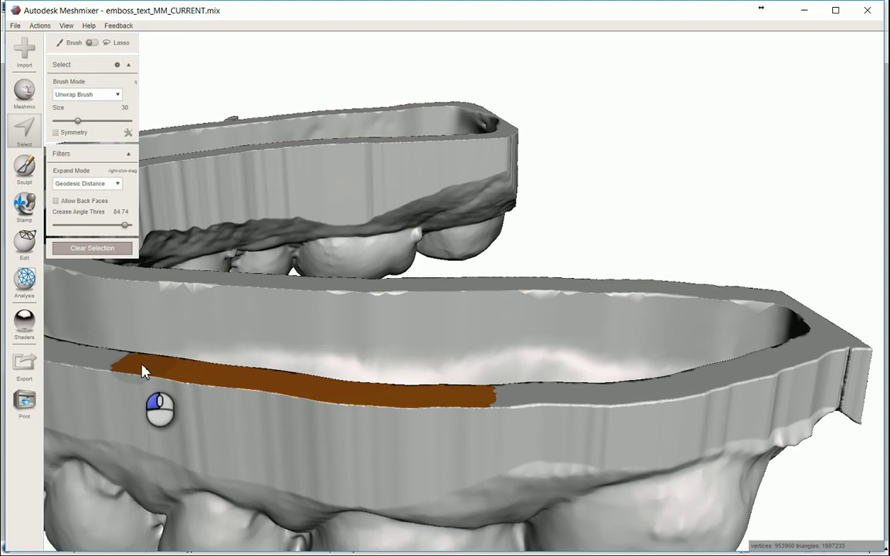
left_click_drag(141, 371, 143, 369)
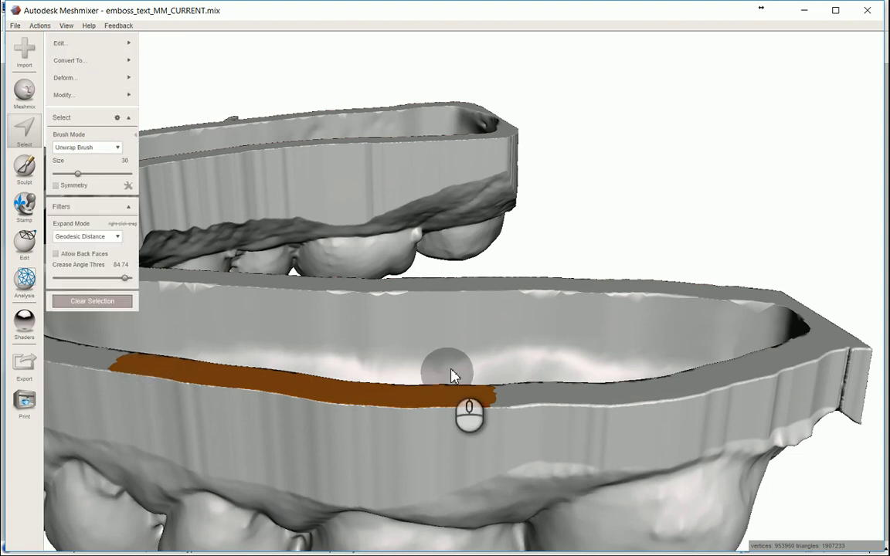
Set the selection's crease angle threshold back to 0 with the base rim strip still selected
mouse_move(453, 371)
right_mouse_down()
mouse_move(466, 359)
mouse_move(552, 424)
mouse_move(699, 367)
mouse_move(574, 344)
mouse_move(475, 374)
mouse_move(481, 358)
right_mouse_up()
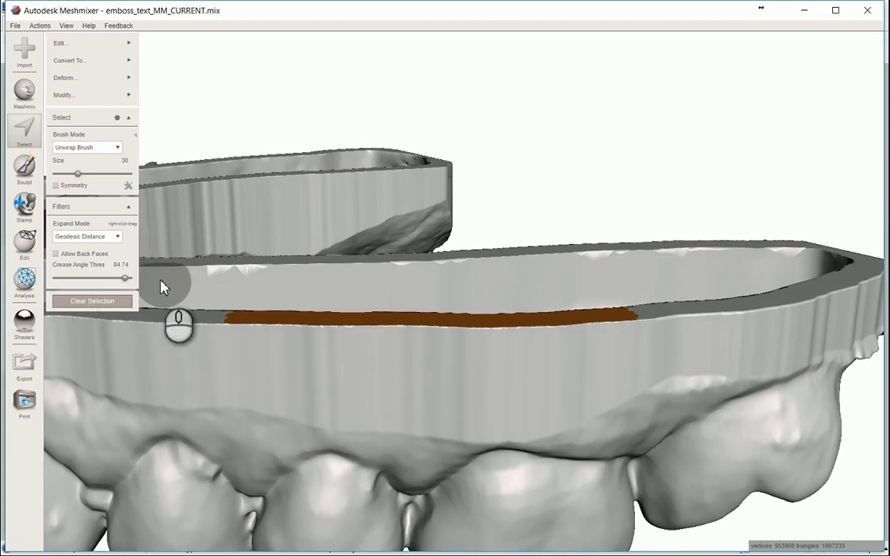
left_click_drag(108, 281, 40, 288)
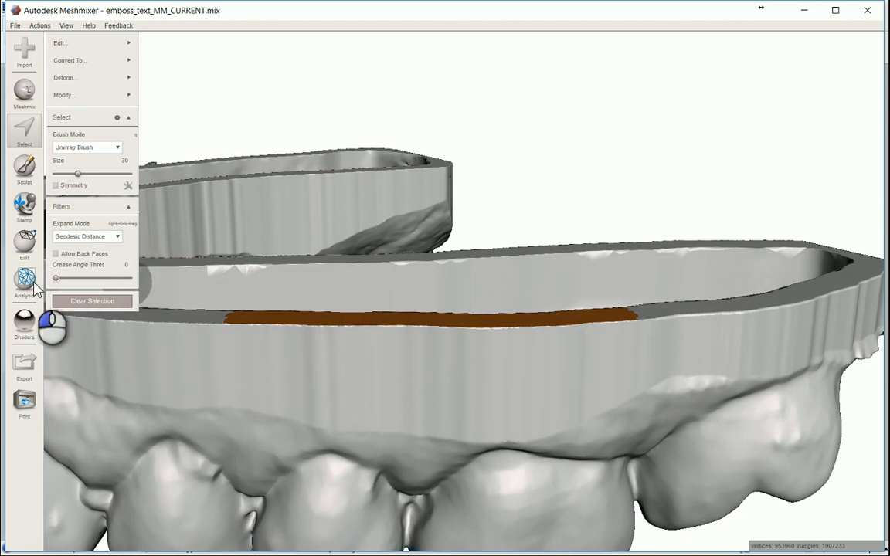
mouse_move(482, 288)
right_mouse_down()
mouse_move(484, 280)
mouse_move(479, 300)
mouse_move(493, 290)
right_mouse_up()
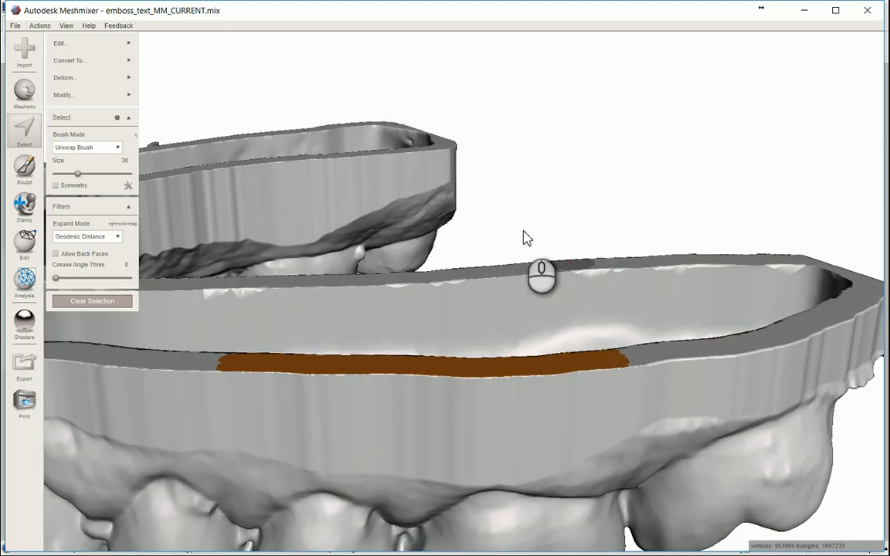
right_click_drag(523, 233, 541, 243)
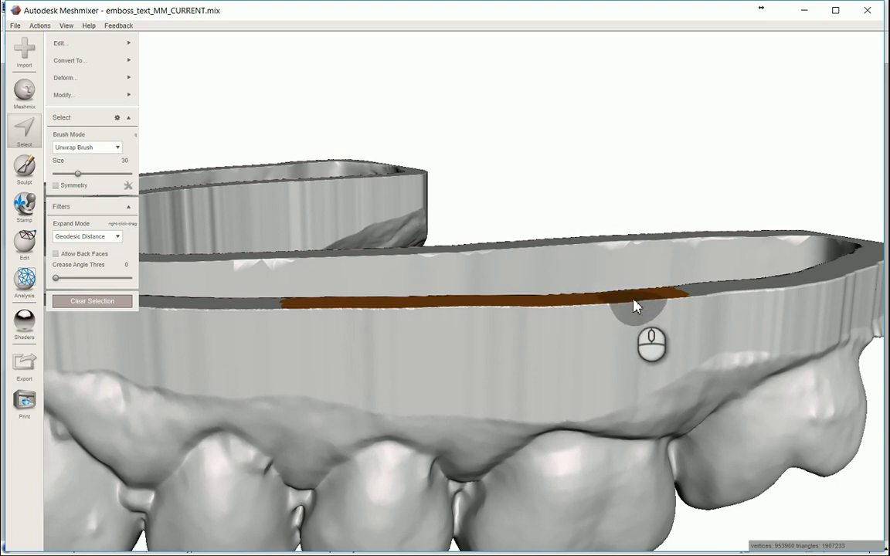
Extrude the selected rim strip into a tall plate with offset 11.336 mm, density 100 and a Flat end type
key("d")
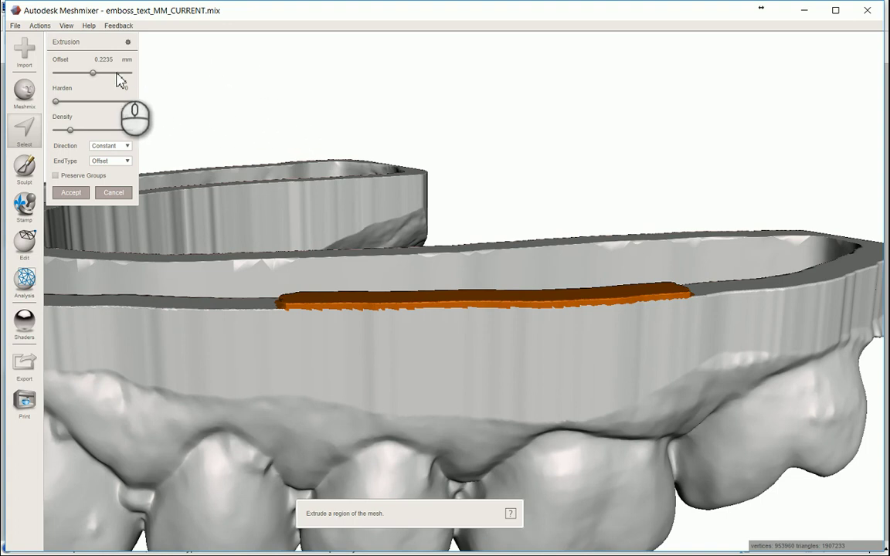
left_click_drag(93, 73, 117, 73)
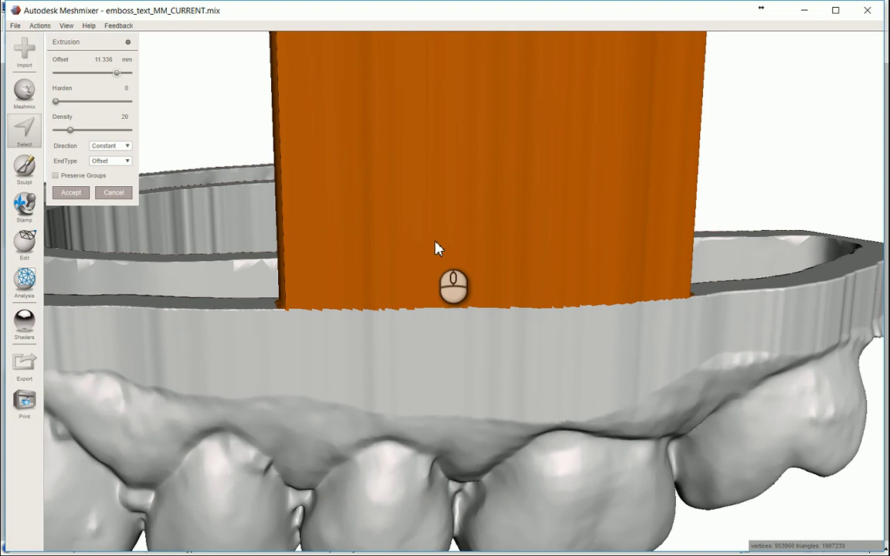
scroll(436, 247, "down", 3)
left_click(107, 181)
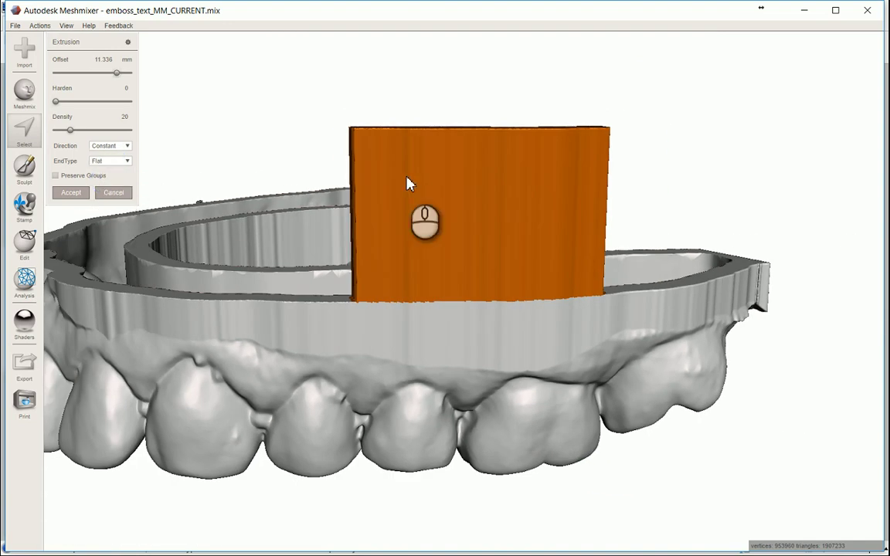
right_click_drag(521, 195, 522, 199)
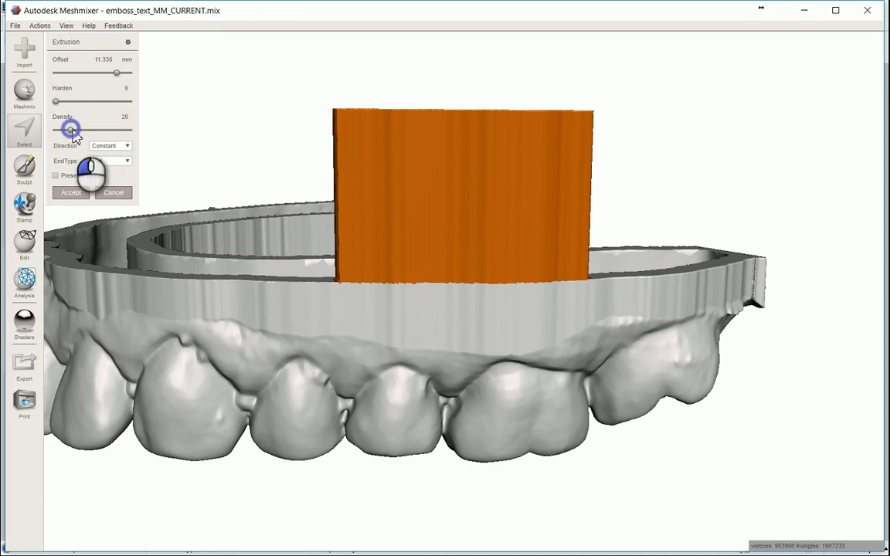
left_click_drag(85, 136, 96, 139)
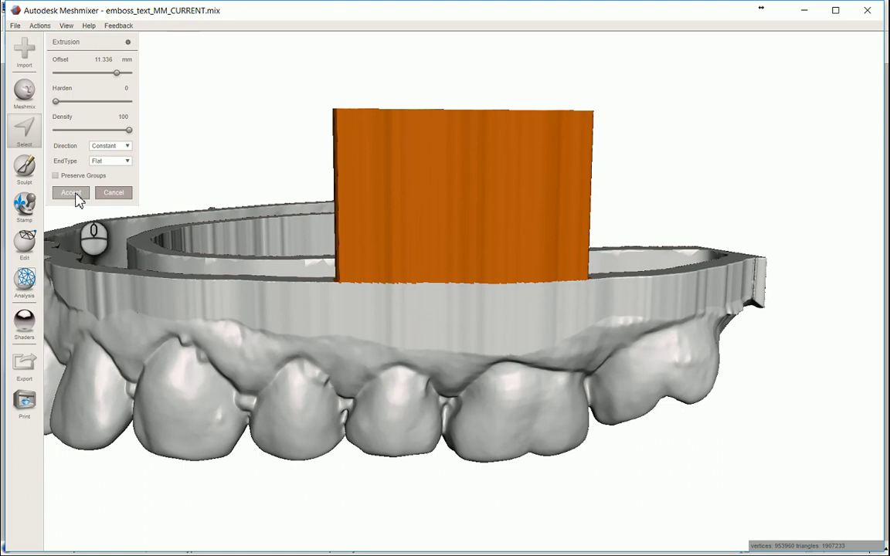
left_click(77, 196)
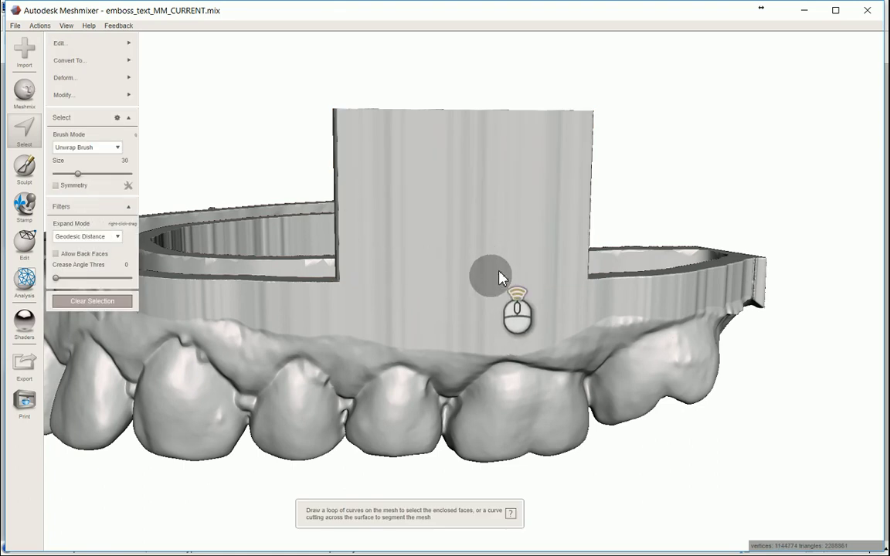
Examine the wireframe mesh density of the extruded plate against the surrounding base wall
scroll(501, 278, "up", 4)
right_click_drag(496, 268, 455, 261)
key("w")
scroll(495, 270, "up", 4)
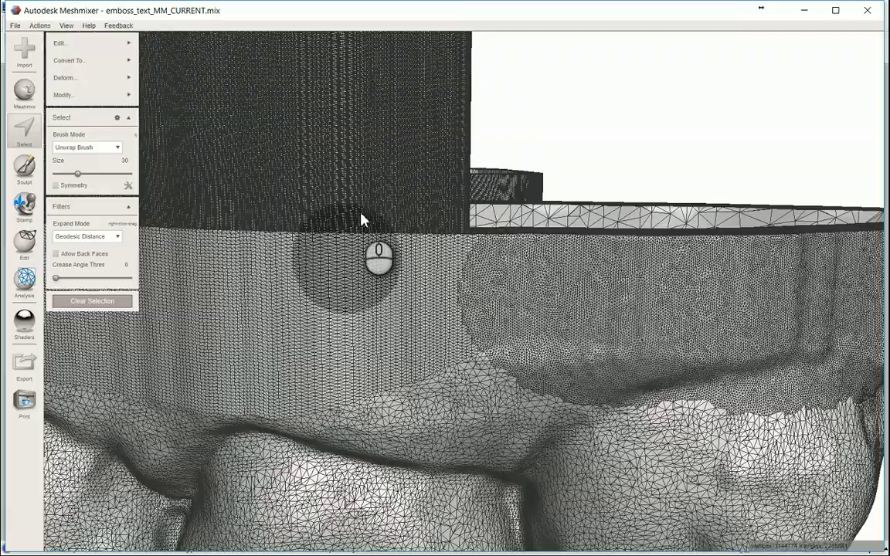
mouse_move(366, 207)
right_mouse_down()
mouse_move(371, 198)
mouse_move(401, 212)
mouse_move(403, 204)
mouse_move(397, 199)
mouse_move(383, 212)
mouse_move(386, 243)
mouse_move(399, 246)
right_mouse_up()
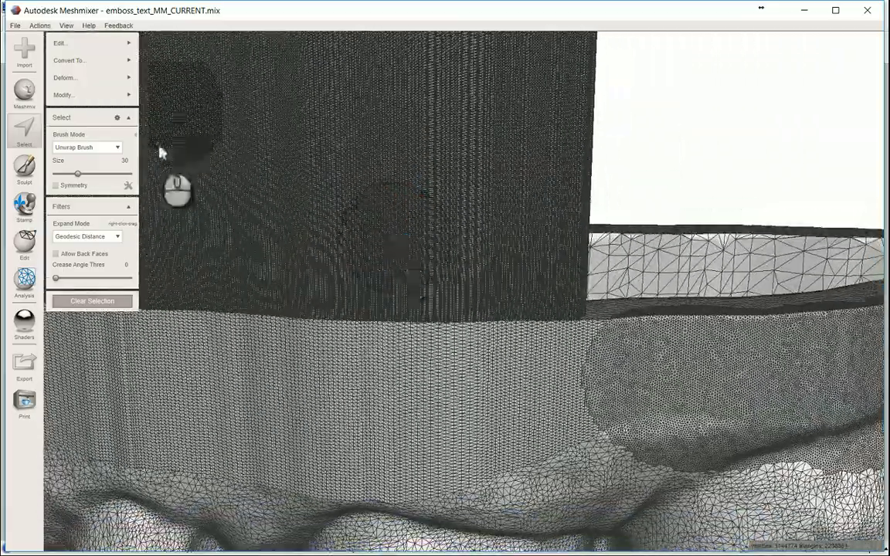
key("w")
scroll(438, 264, "down", 3)
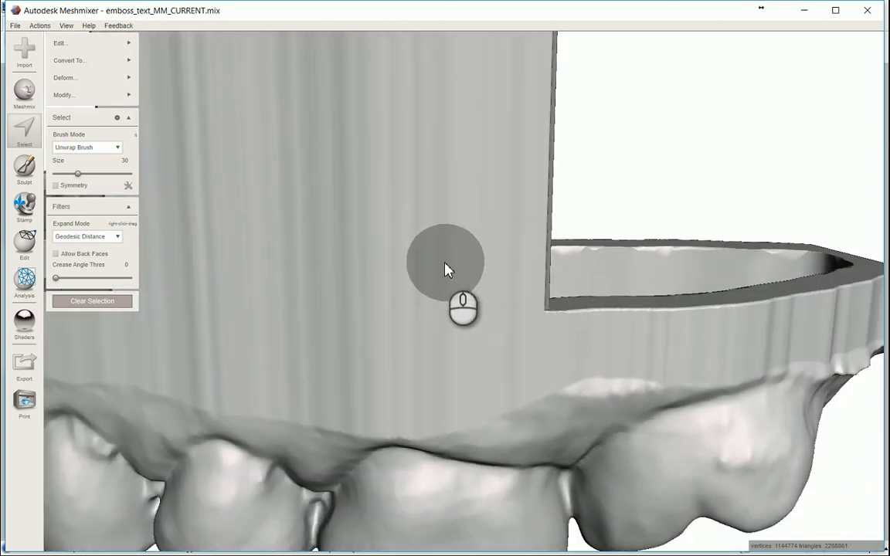
Switch to sculpting, set the brush size to 42 and stamp the logo stencil on the rearmost molar
key("b")
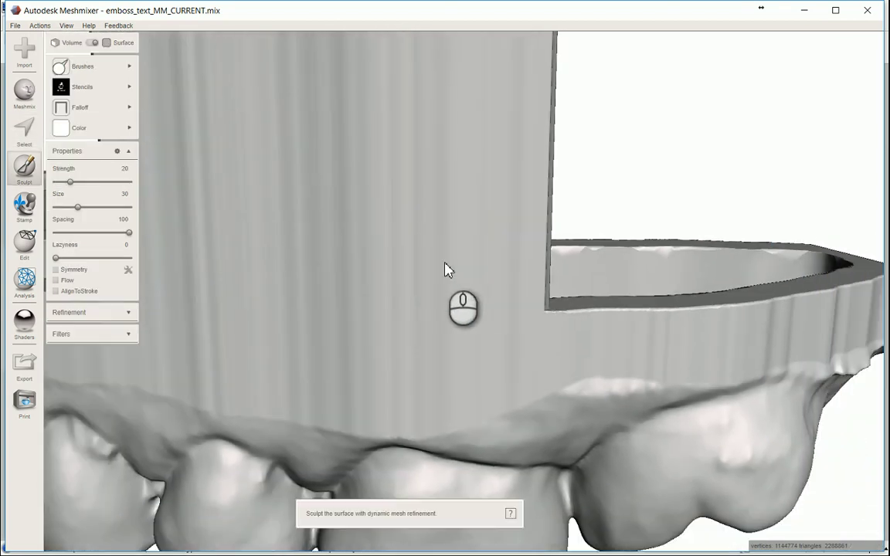
right_click(651, 395)
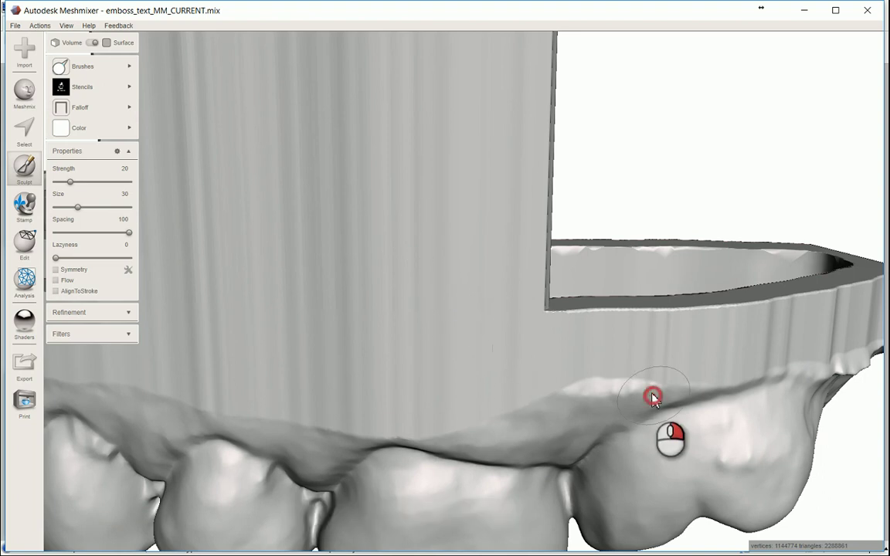
mouse_move(652, 398)
right_mouse_down()
mouse_move(641, 389)
mouse_move(651, 391)
mouse_move(645, 398)
right_mouse_up()
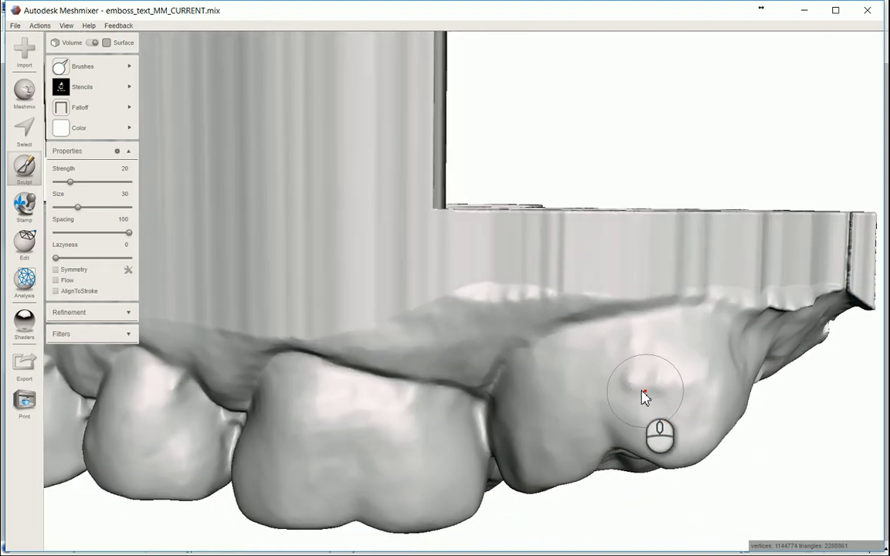
scroll(638, 398, "up", 4)
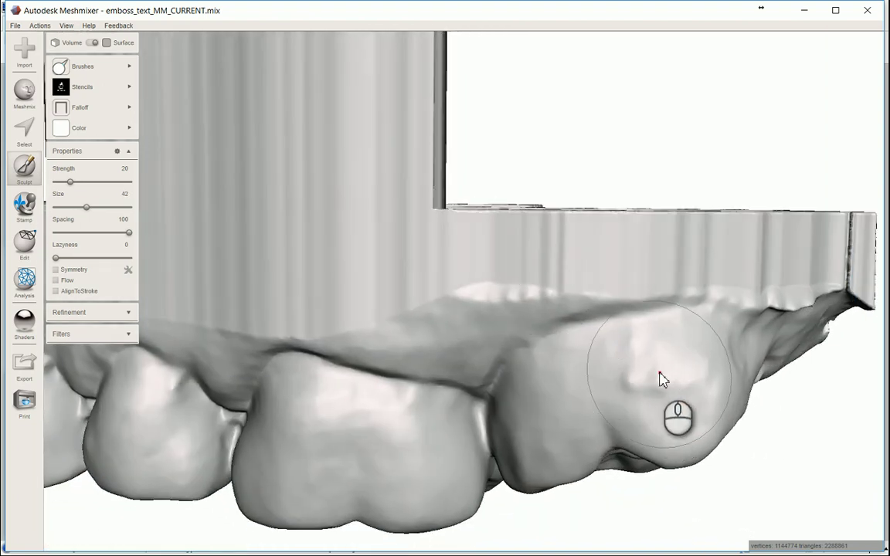
left_click(657, 384)
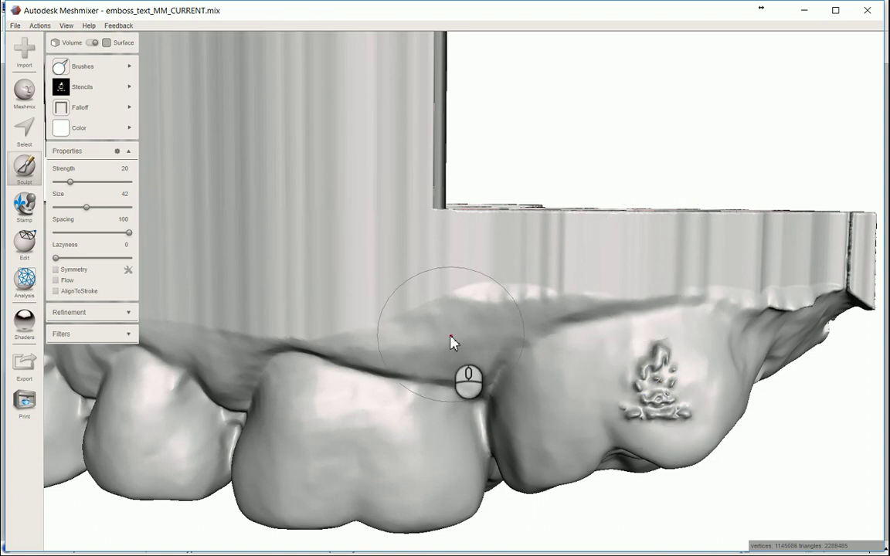
Stamp the logo at size 42 on the base wall beneath the extruded plate and on the wall above the rearmost molar
right_click_drag(247, 284, 293, 286)
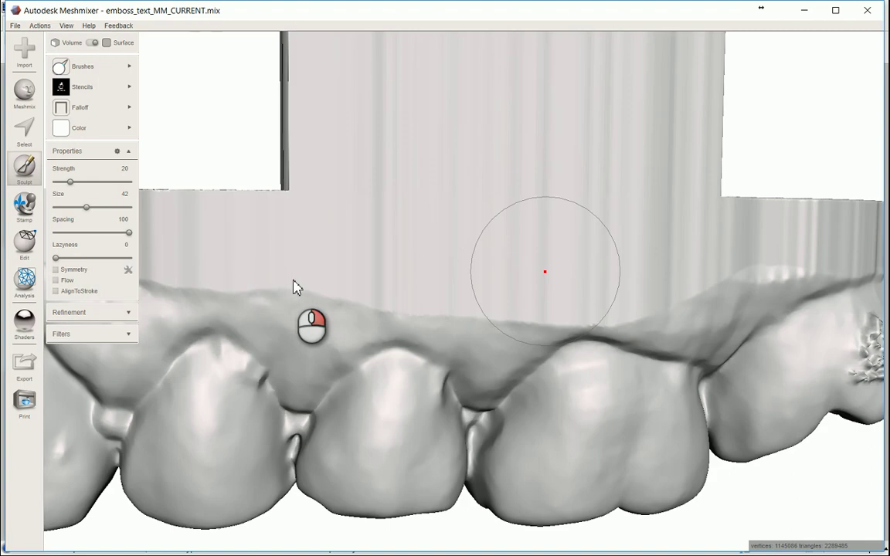
left_click(527, 267)
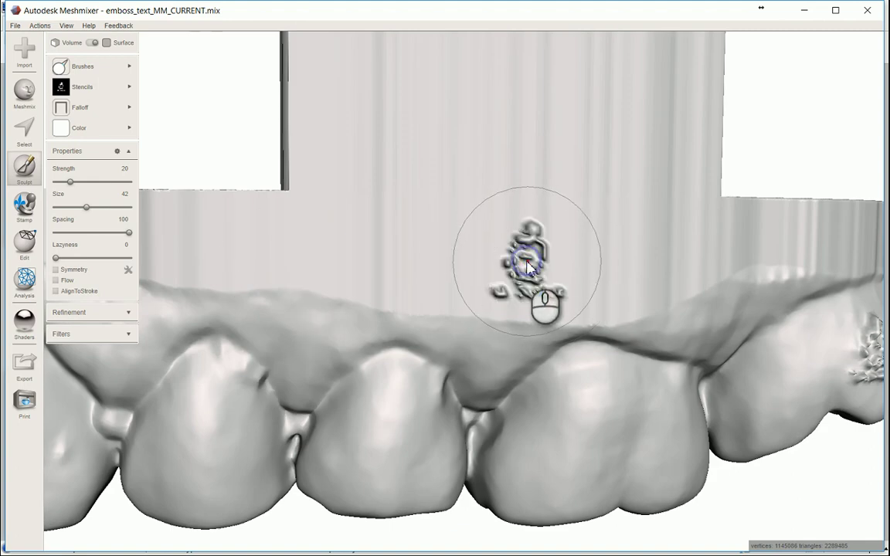
mouse_move(533, 270)
right_mouse_down()
mouse_move(563, 278)
mouse_move(522, 291)
mouse_move(539, 278)
right_mouse_up()
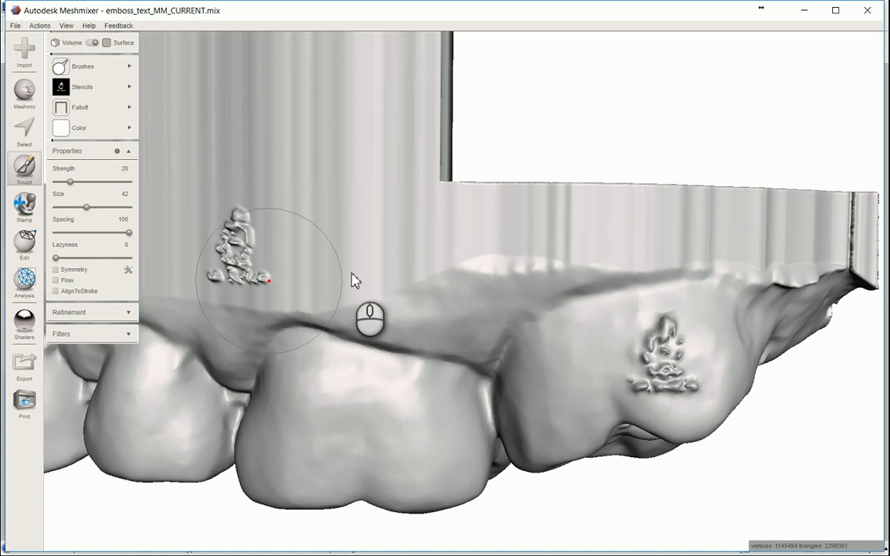
right_click_drag(501, 248, 520, 253)
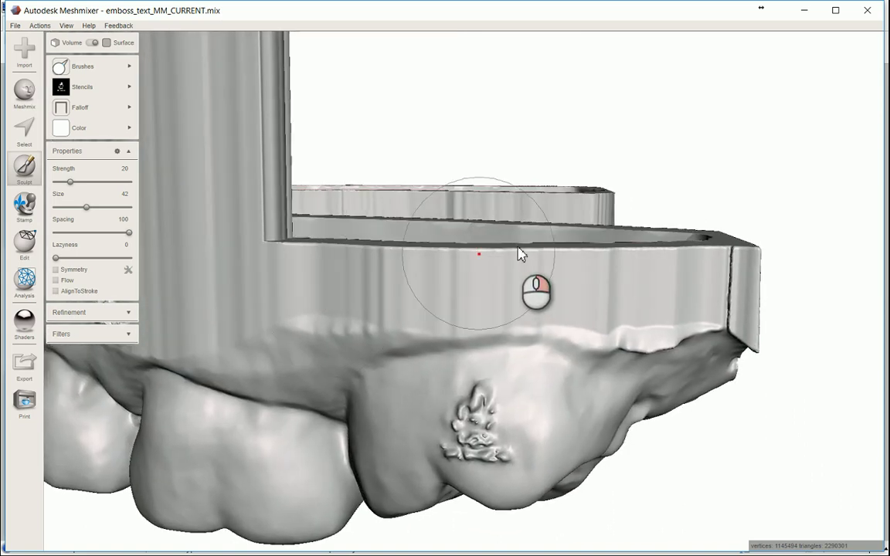
left_click(537, 299)
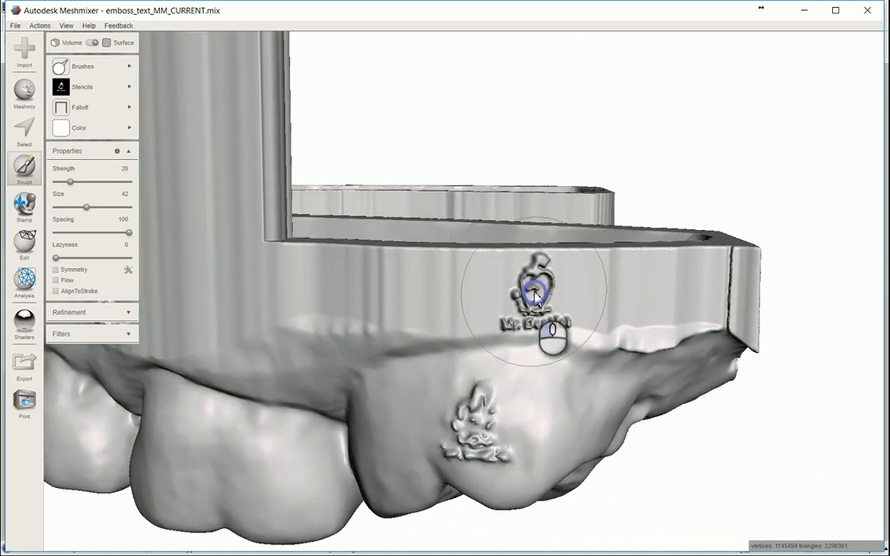
Stamp the logo at size 42 on the extruded plate, above the stamp on the base wall
mouse_move(501, 303)
right_mouse_down()
mouse_move(505, 285)
mouse_move(485, 286)
mouse_move(515, 284)
right_mouse_up()
right_click_drag(420, 264, 479, 270)
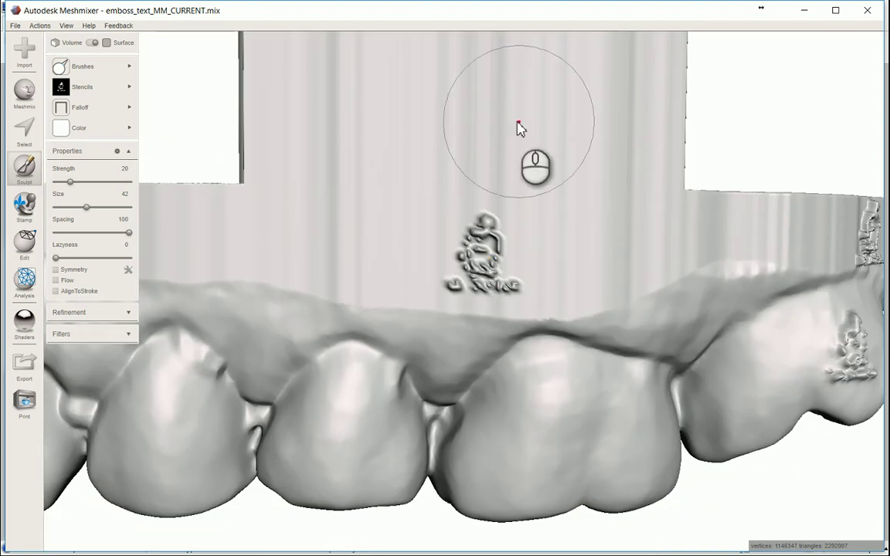
left_click(559, 102)
Compare the sharpness and wireframe density of the plate's logo stamp with the one on the base wall below
right_click_drag(568, 103, 548, 207)
scroll(538, 240, "up", 3)
mouse_move(538, 240)
right_mouse_down()
mouse_move(536, 203)
mouse_move(508, 171)
right_mouse_up()
scroll(485, 110, "down", 2)
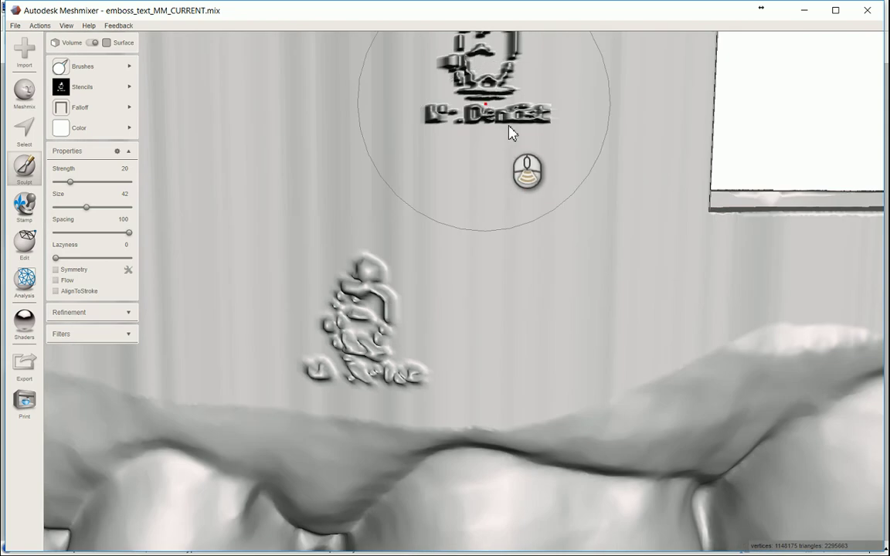
scroll(507, 122, "down", 1)
scroll(499, 154, "up", 2)
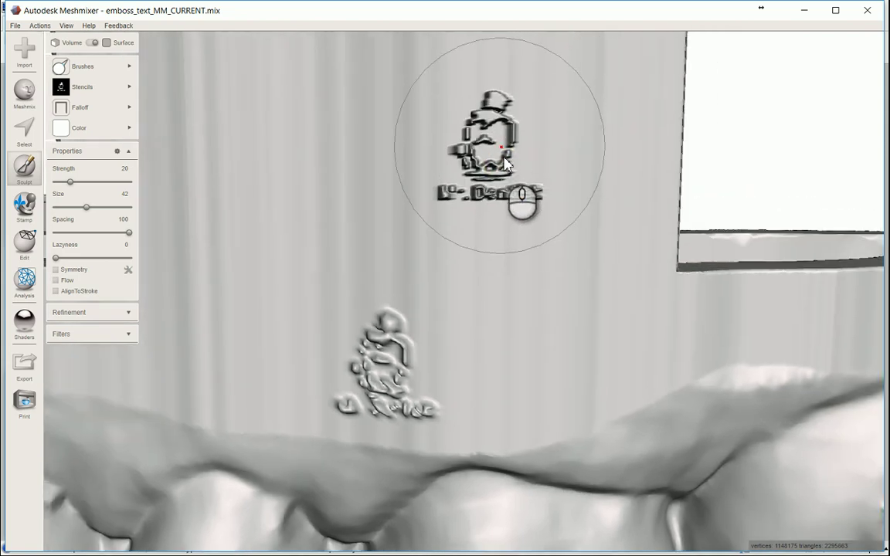
scroll(511, 170, "up", 1)
right_click_drag(514, 179, 518, 190)
key("w")
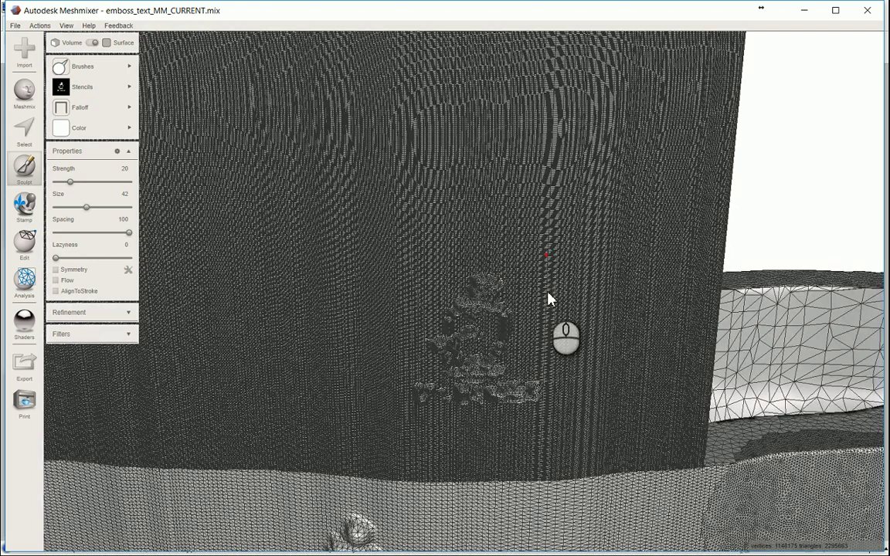
mouse_move(602, 291)
right_mouse_down()
mouse_move(603, 298)
mouse_move(582, 302)
mouse_move(582, 319)
mouse_move(598, 242)
right_mouse_up()
key("w")
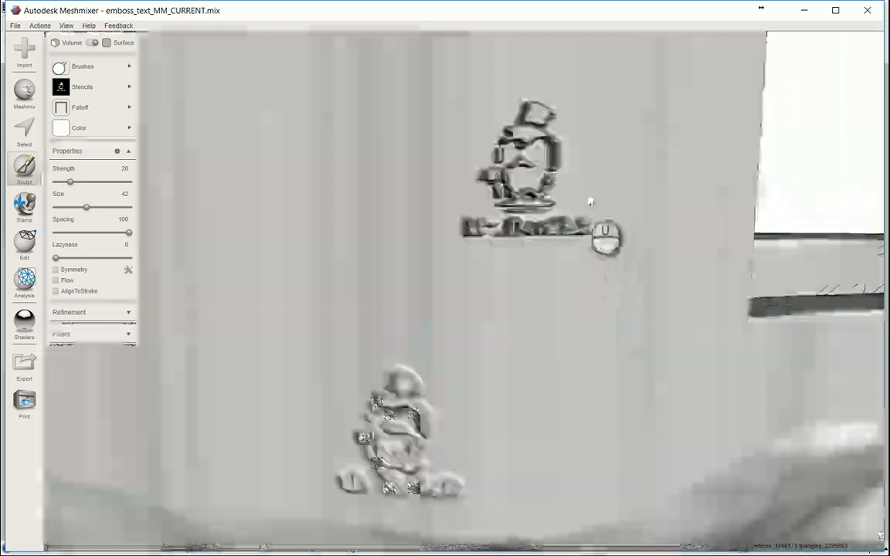
mouse_move(590, 201)
right_mouse_down()
mouse_move(574, 175)
mouse_move(590, 183)
right_mouse_up()
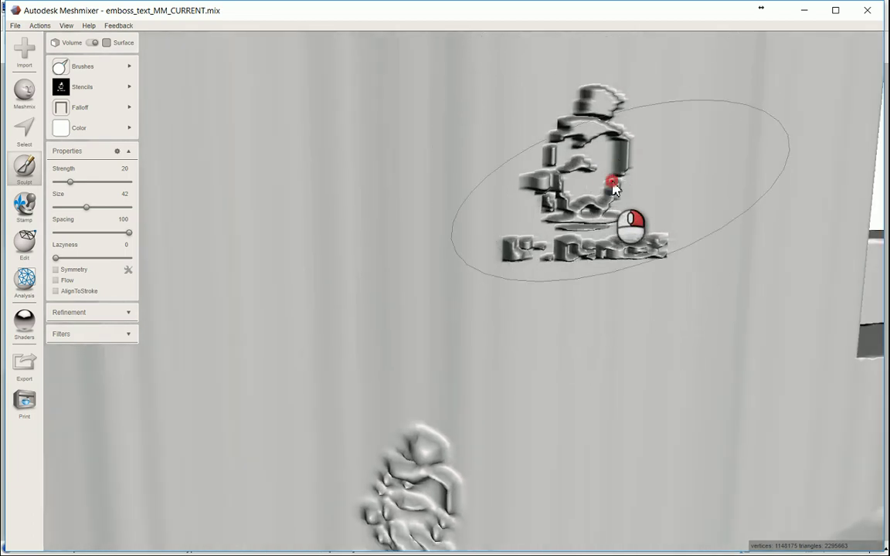
right_click_drag(611, 183, 610, 183)
scroll(621, 203, "down", 3)
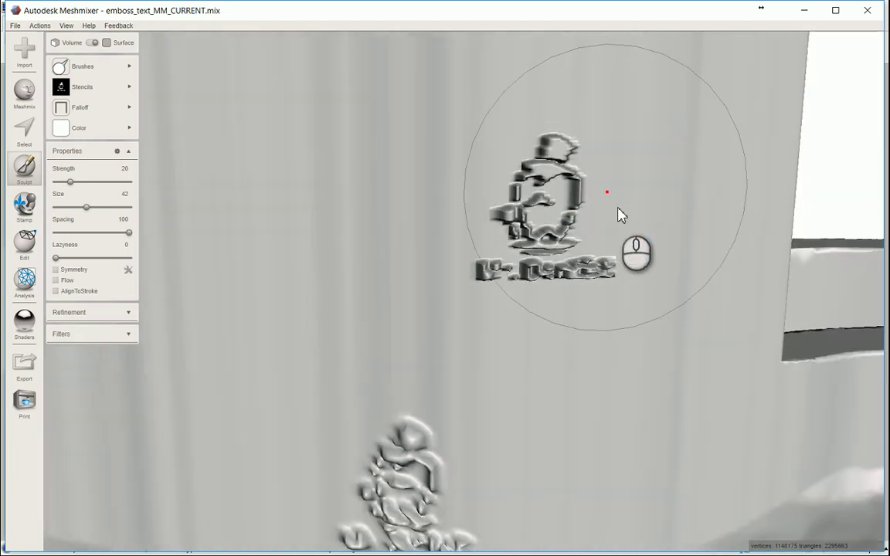
scroll(617, 217, "down", 2)
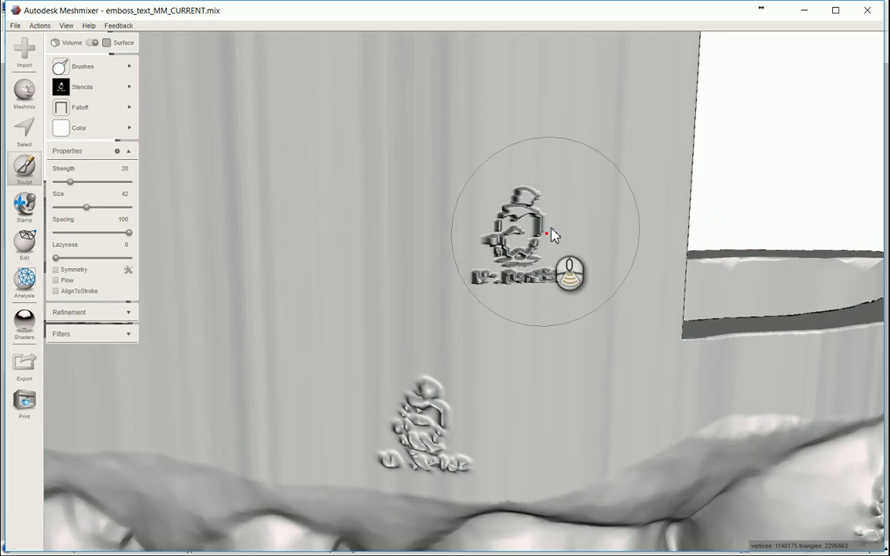
scroll(540, 231, "down", 3)
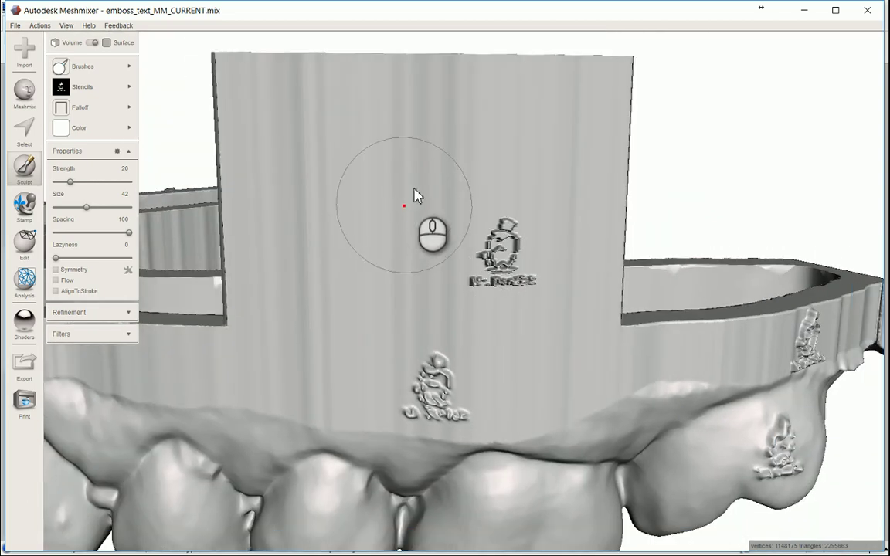
Increase the brush size to 53 and stamp a larger logo on the extruded plate beside the smaller one
key("bracketright")
key("bracketright")
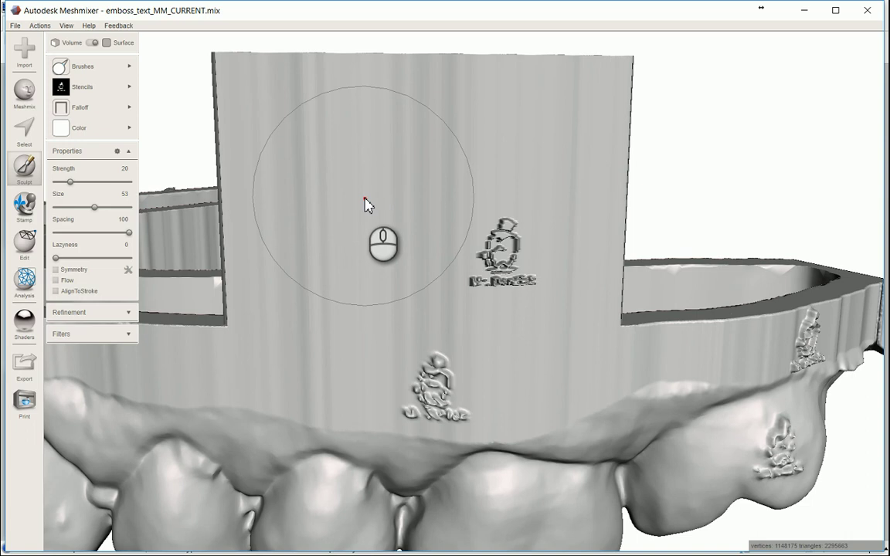
left_click(366, 203)
left_click_drag(363, 200, 371, 199)
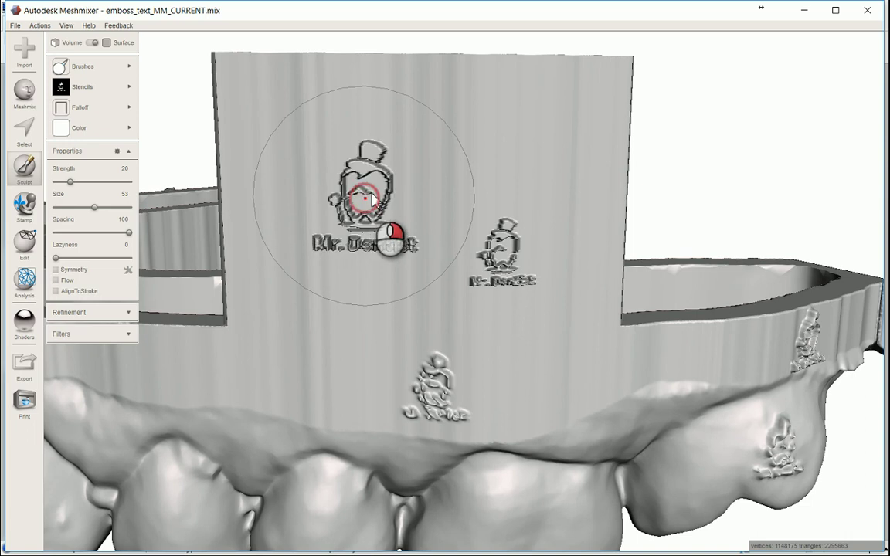
Inspect the larger logo stamp on the plate alongside the smaller stamps on the plate and base wall
right_click_drag(372, 193, 389, 186)
scroll(394, 197, "up", 2)
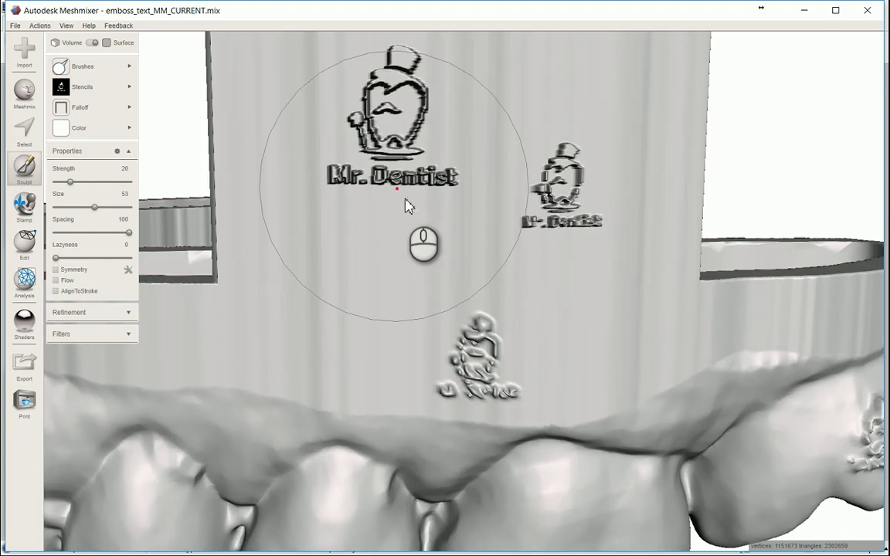
mouse_move(407, 205)
left_mouse_down()
mouse_move(417, 192)
mouse_move(429, 200)
left_mouse_up()
right_click_drag(426, 193, 418, 203)
left_click_drag(563, 247, 579, 268)
right_click_drag(579, 264, 593, 253)
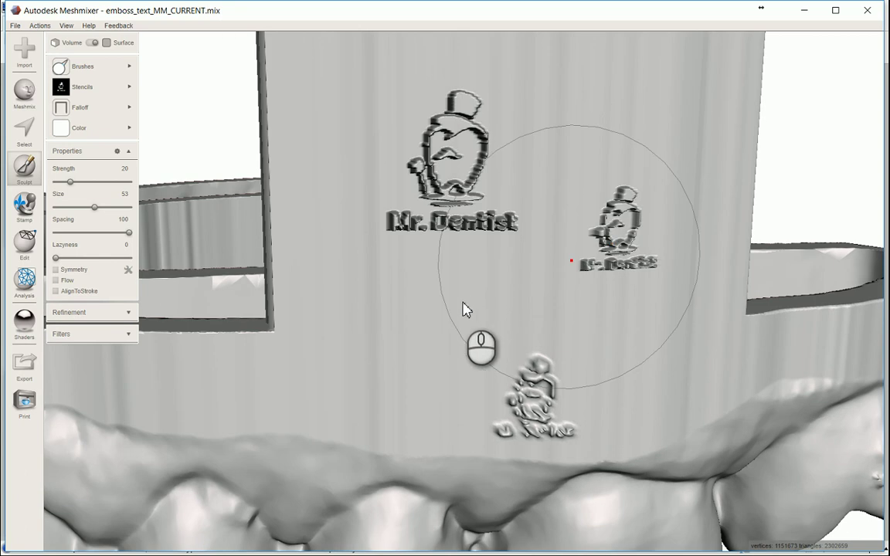
scroll(475, 302, "down", 2)
scroll(460, 340, "down", 2)
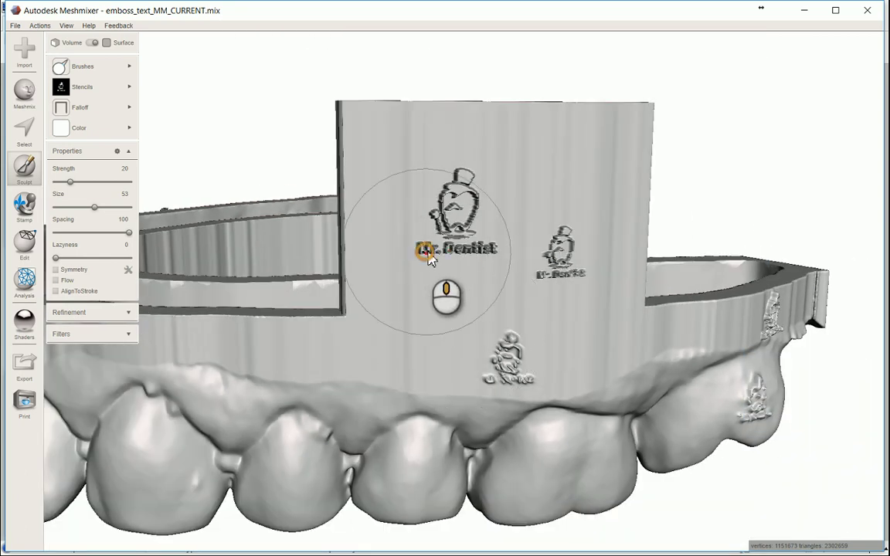
Stamp the logo at brush size 53 on the front face of the central incisor
middle_click_drag(457, 246, 632, 195)
right_click_drag(248, 335, 368, 328)
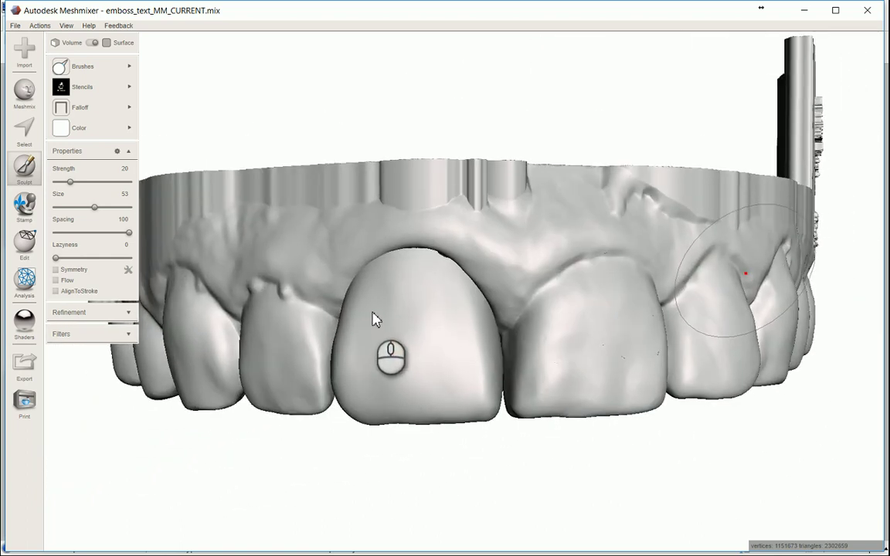
left_click(414, 344)
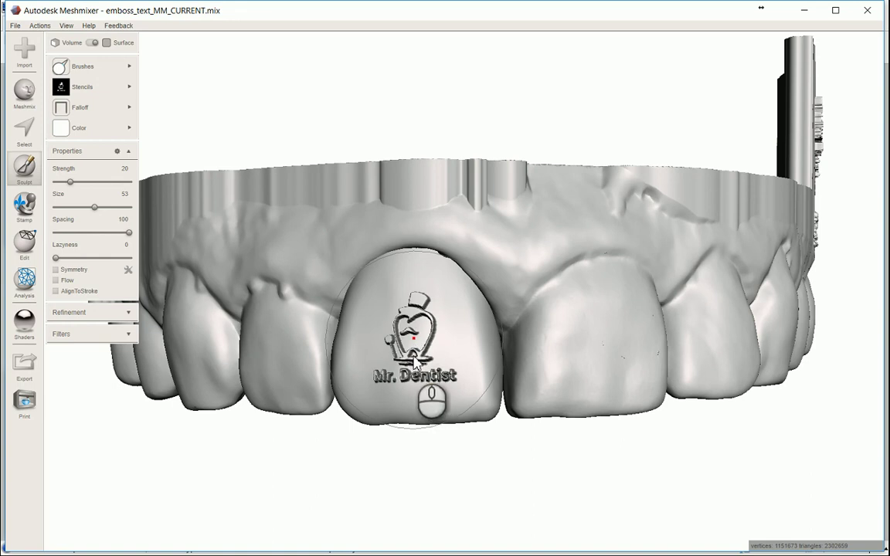
Stamp the logo at brush size 53 on the front face of the neighbouring central incisor
scroll(413, 363, "up", 3)
scroll(419, 336, "up", 2)
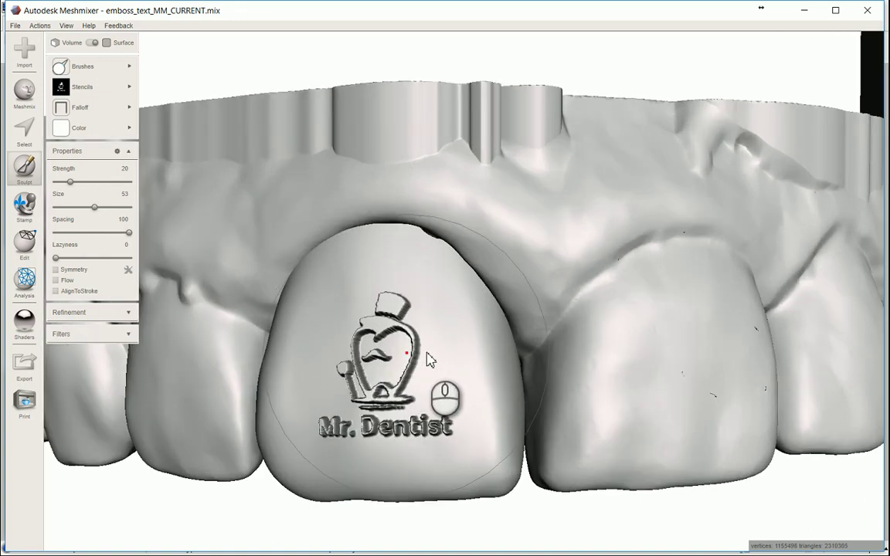
left_click_drag(435, 345, 456, 341)
mouse_move(457, 342)
right_mouse_down()
mouse_move(460, 323)
mouse_move(476, 328)
mouse_move(470, 345)
right_mouse_up()
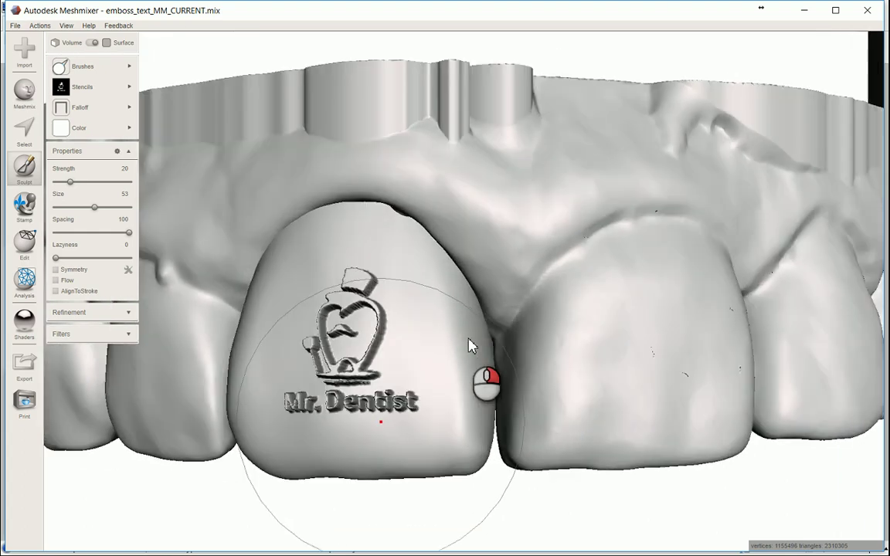
left_click(640, 358)
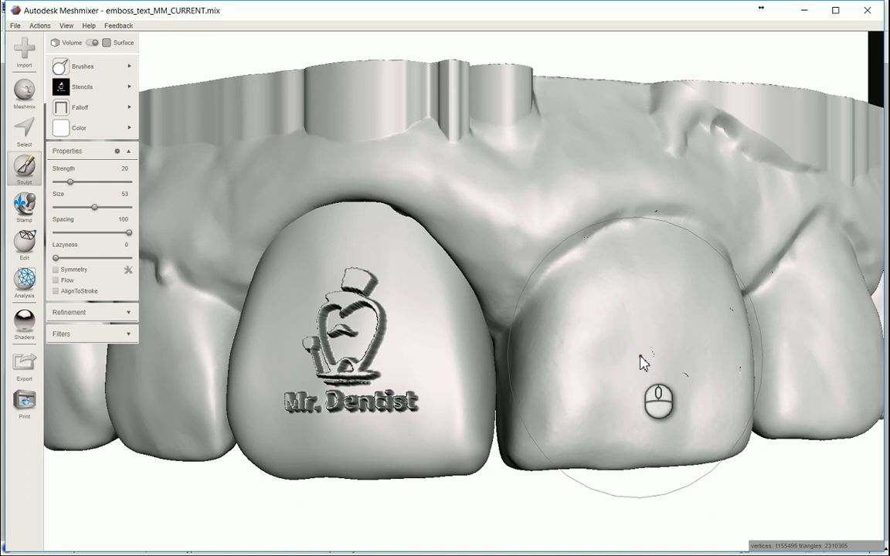
left_click(640, 360)
mouse_move(640, 360)
left_mouse_down()
mouse_move(587, 329)
mouse_move(629, 361)
left_mouse_up()
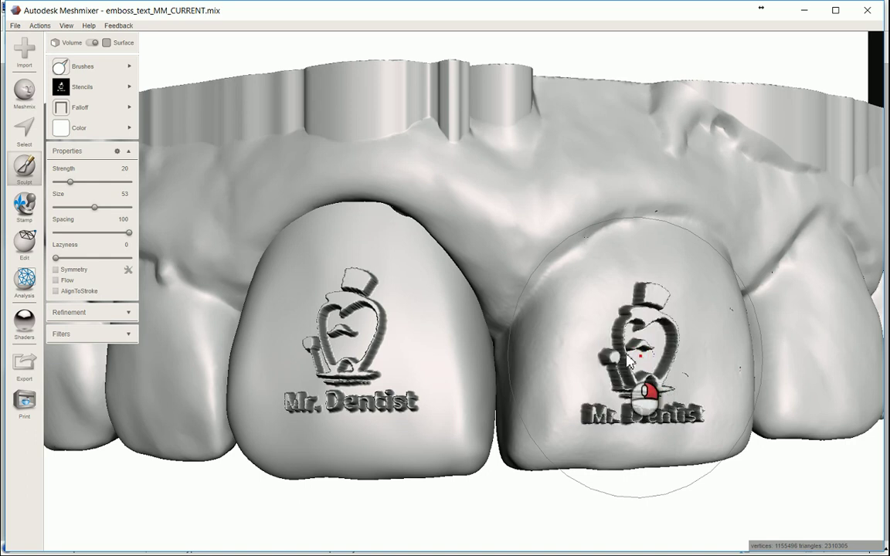
Compare the logo stamps on both central incisors, and show the wireframe to check their mesh density against the adjacent lateral incisor and canine
right_click_drag(624, 352, 606, 353)
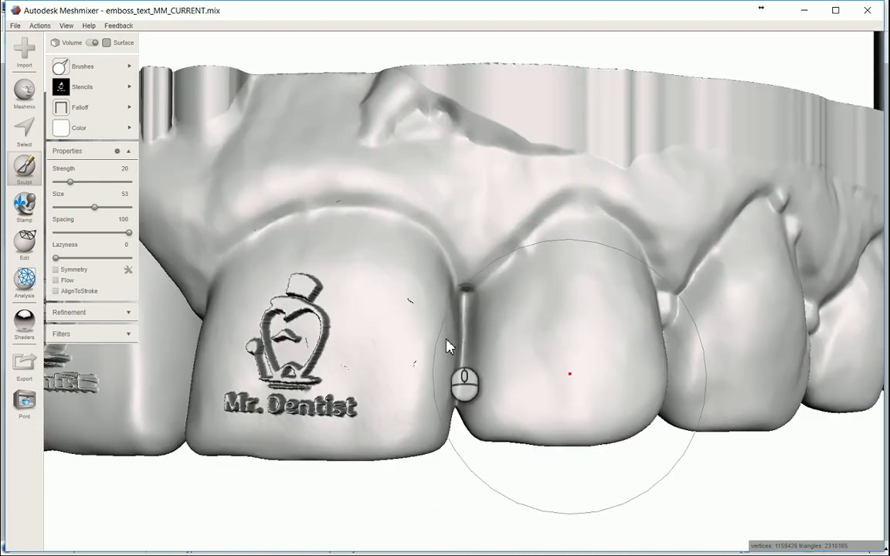
mouse_move(450, 345)
right_mouse_down()
mouse_move(448, 369)
mouse_move(443, 362)
right_mouse_up()
scroll(444, 320, "down", 2)
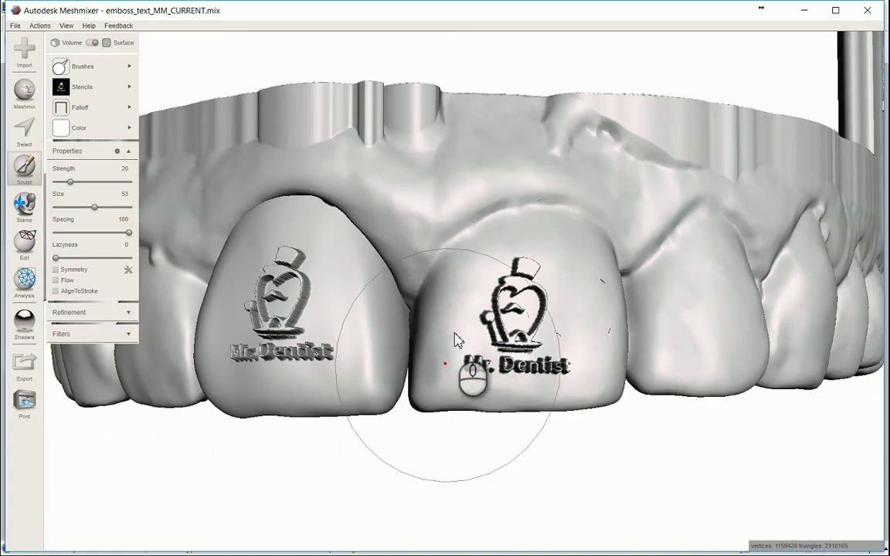
scroll(457, 340, "down", 1)
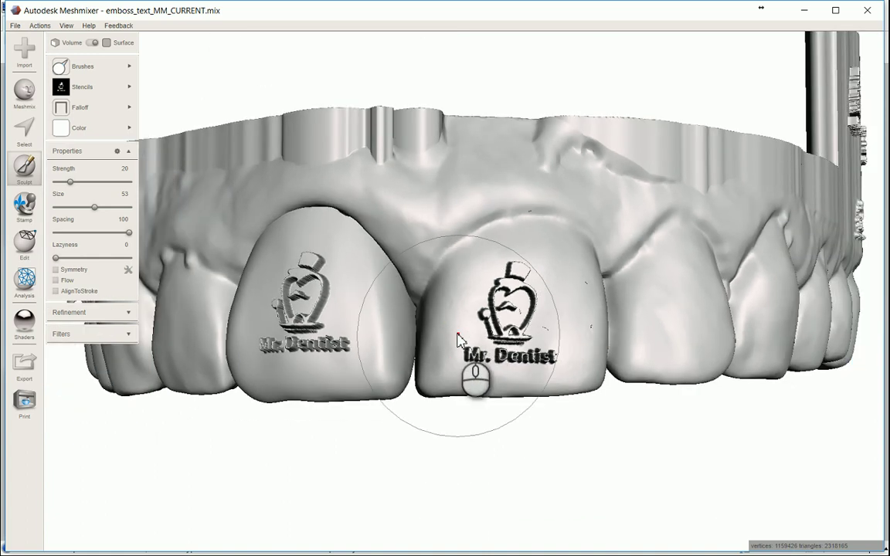
key("w")
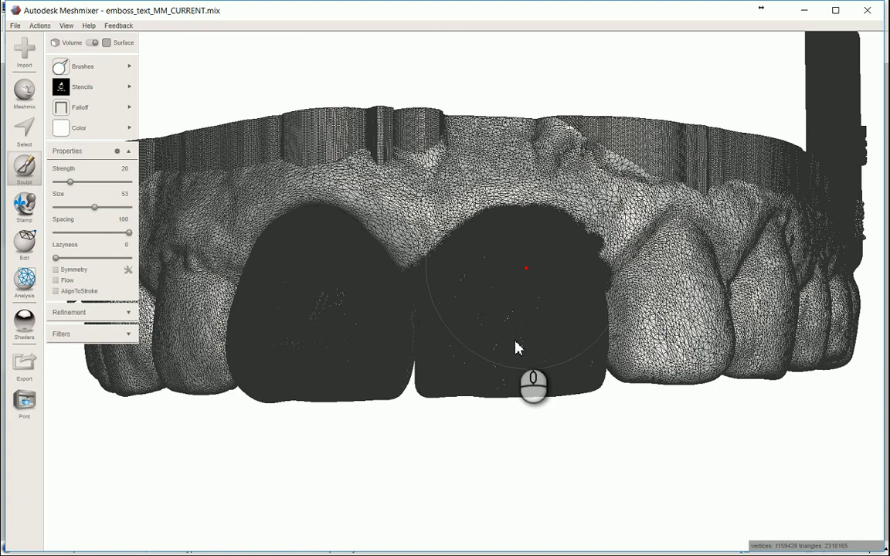
mouse_move(526, 333)
right_mouse_down()
mouse_move(511, 323)
mouse_move(454, 331)
right_mouse_up()
scroll(536, 255, "up", 3)
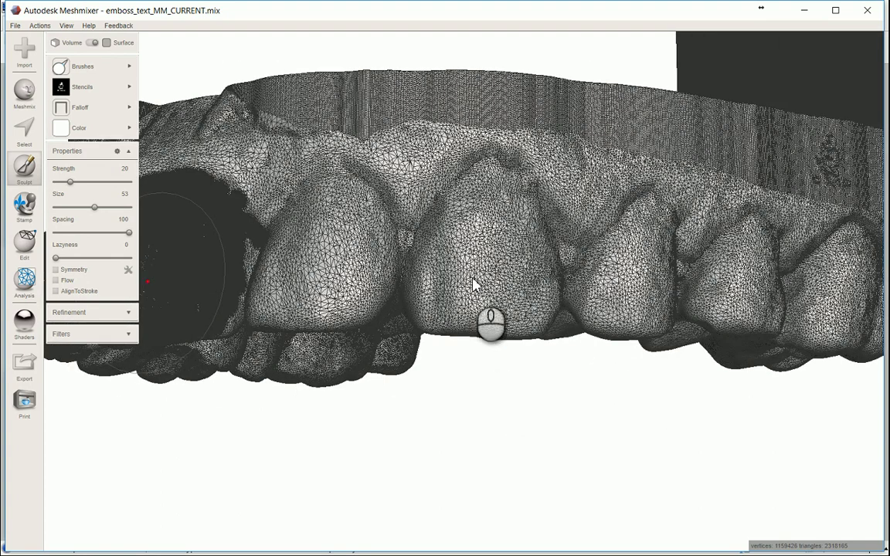
right_click_drag(474, 284, 432, 297)
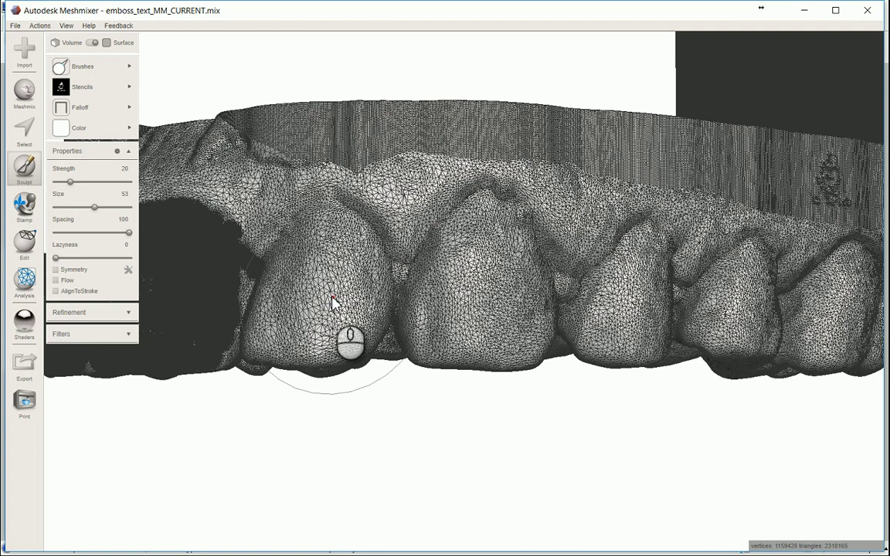
Set up the Refine volume brush with the flat-topped falloff, Volumetric off, and refinement smoothing at 0
key("1")
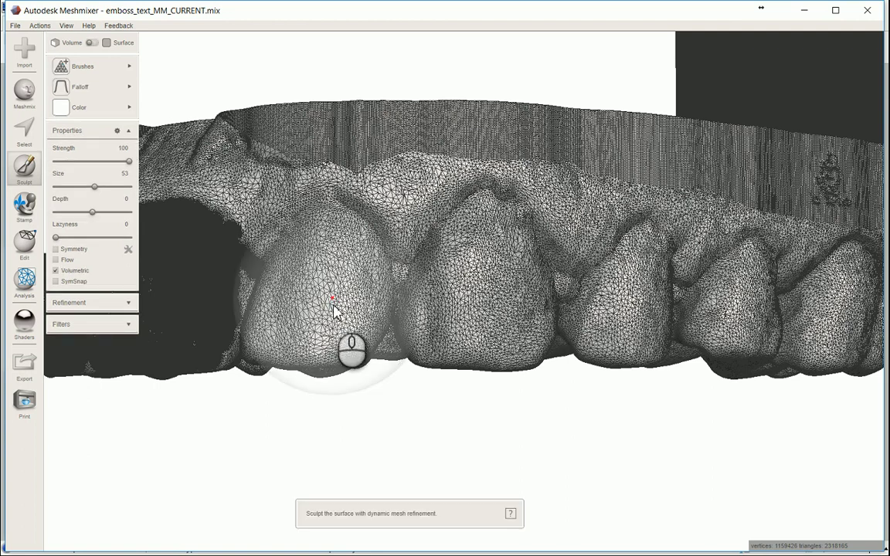
left_click(108, 71)
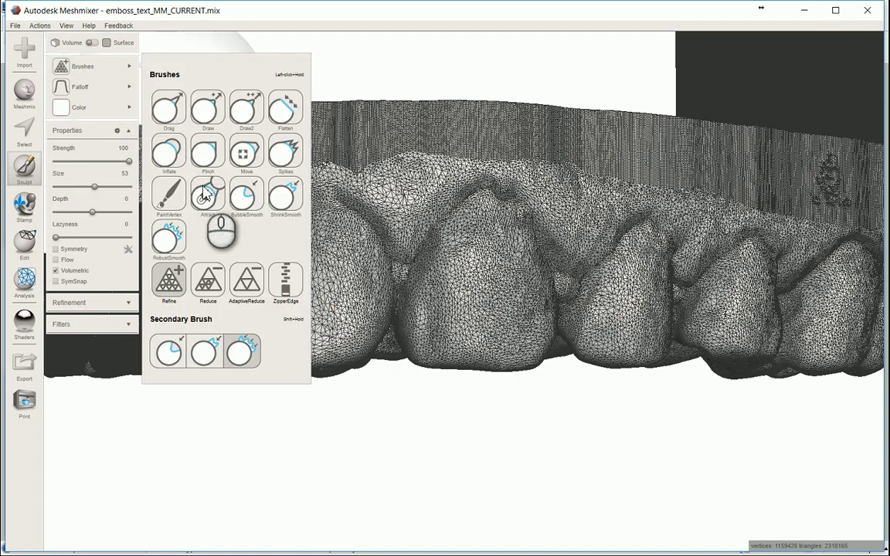
left_click(174, 285)
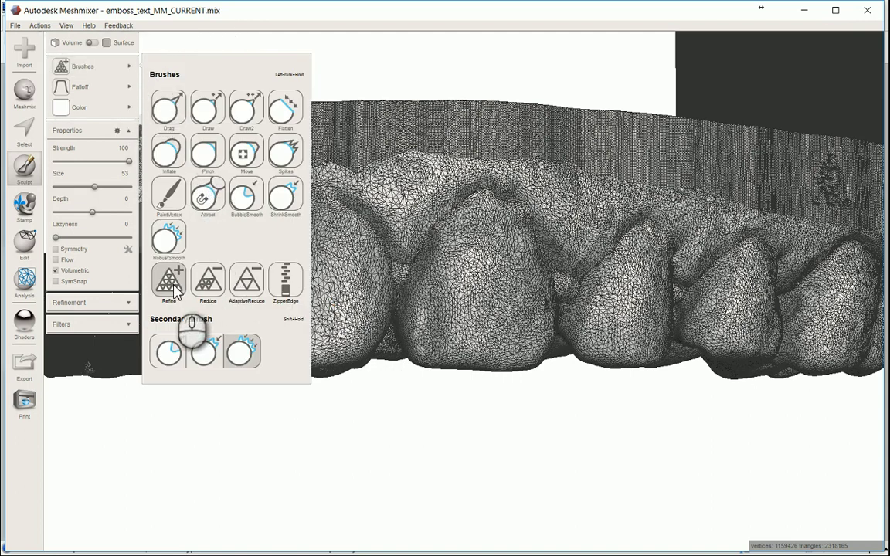
left_click(99, 91)
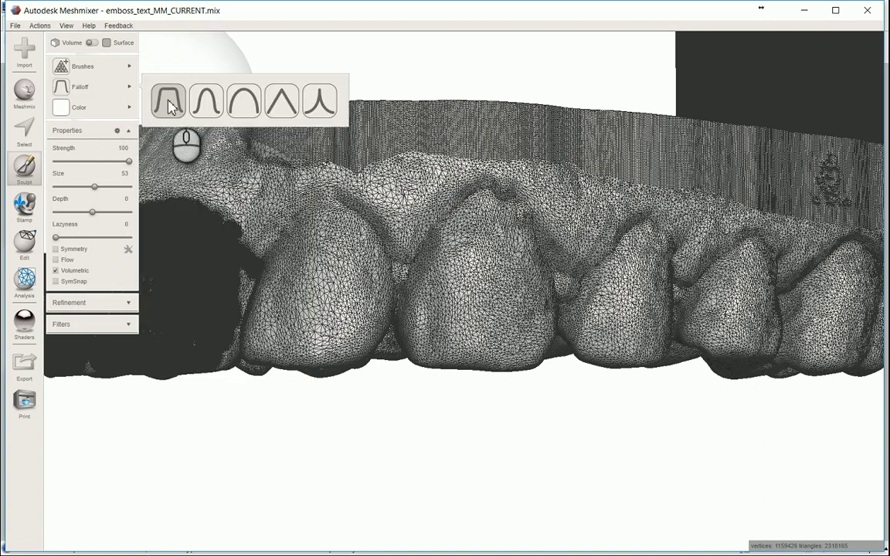
left_click(108, 109)
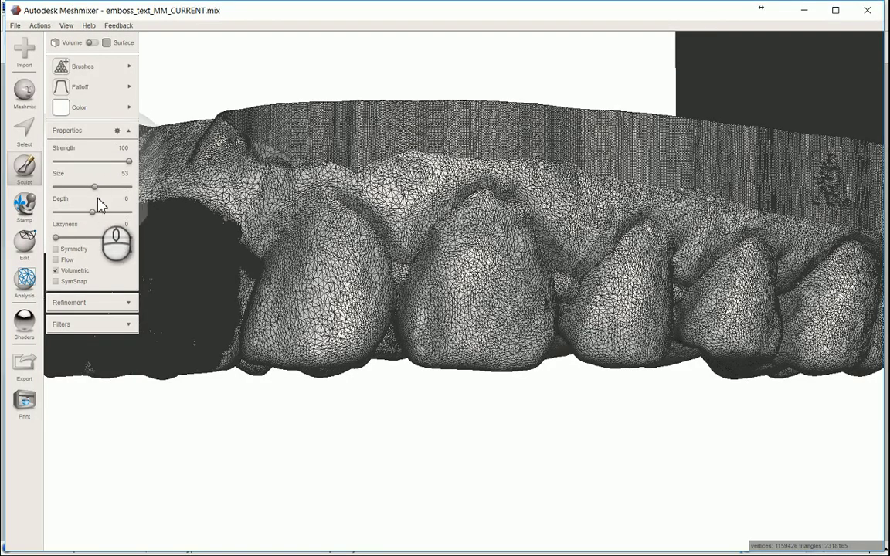
left_click(57, 271)
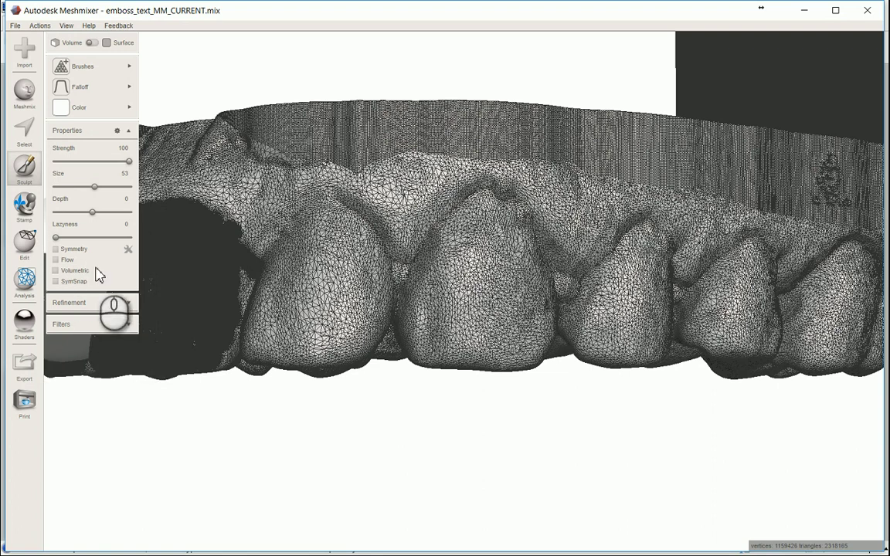
left_click(129, 305)
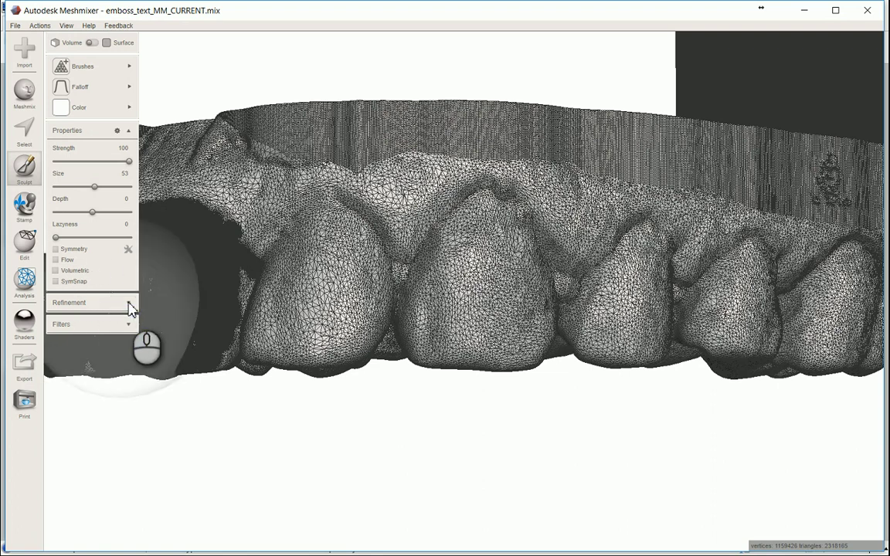
left_click(129, 304)
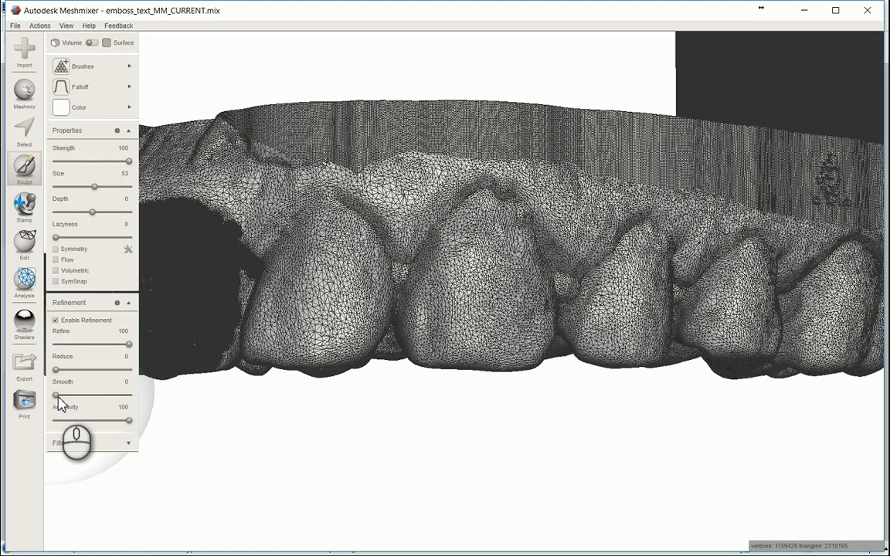
left_click_drag(60, 399, 39, 407)
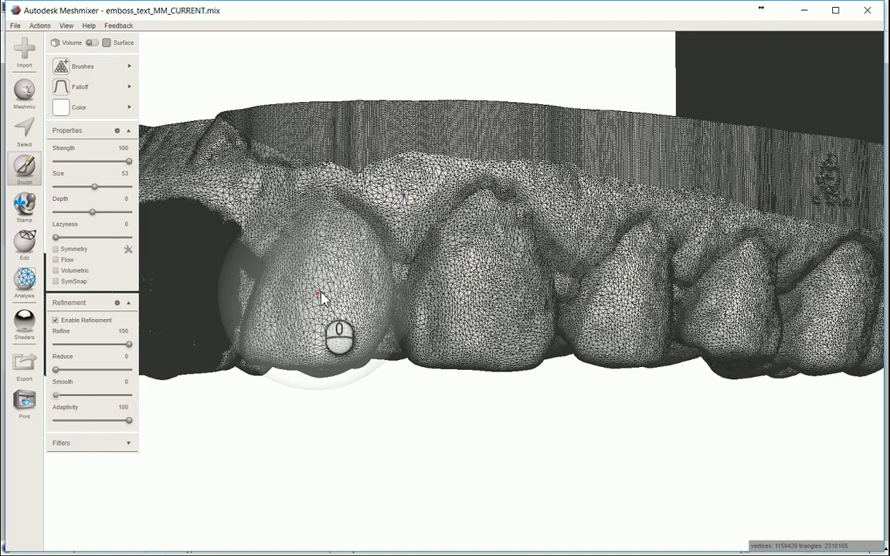
Reduce the Refine brush size to 35 and densify the mesh on the front face of the unstamped lateral incisor
key("bracketleft")
key("bracketleft")
key("bracketleft")
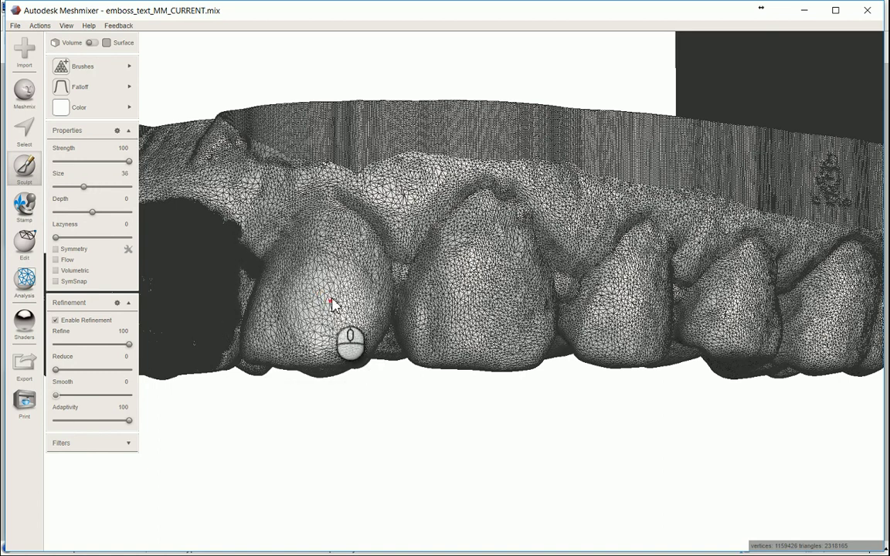
key("bracketleft")
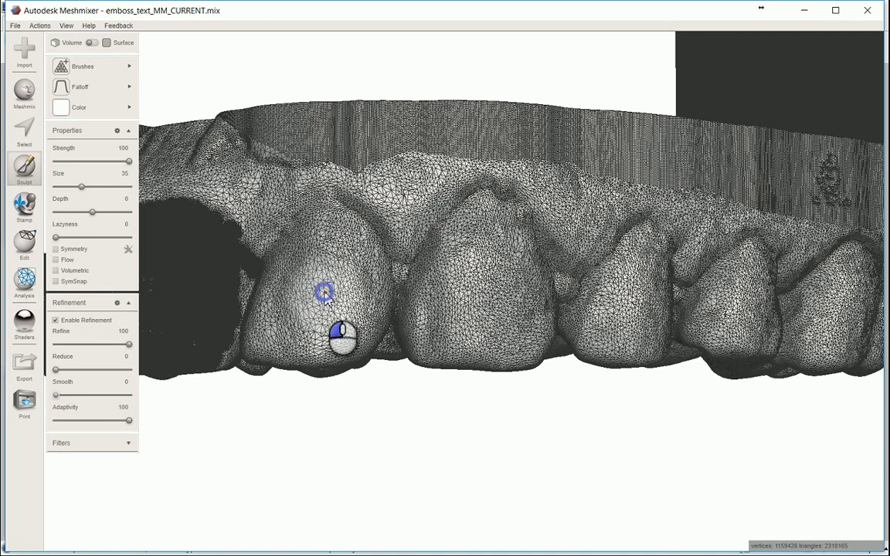
mouse_move(324, 292)
left_mouse_down()
mouse_move(338, 231)
mouse_move(345, 320)
mouse_move(324, 334)
mouse_move(288, 324)
mouse_move(282, 312)
mouse_move(308, 240)
mouse_move(350, 242)
mouse_move(366, 274)
mouse_move(341, 322)
mouse_move(317, 354)
mouse_move(251, 342)
mouse_move(308, 252)
mouse_move(351, 278)
mouse_move(331, 272)
mouse_move(303, 300)
mouse_move(315, 308)
mouse_move(338, 292)
mouse_move(327, 282)
left_mouse_up()
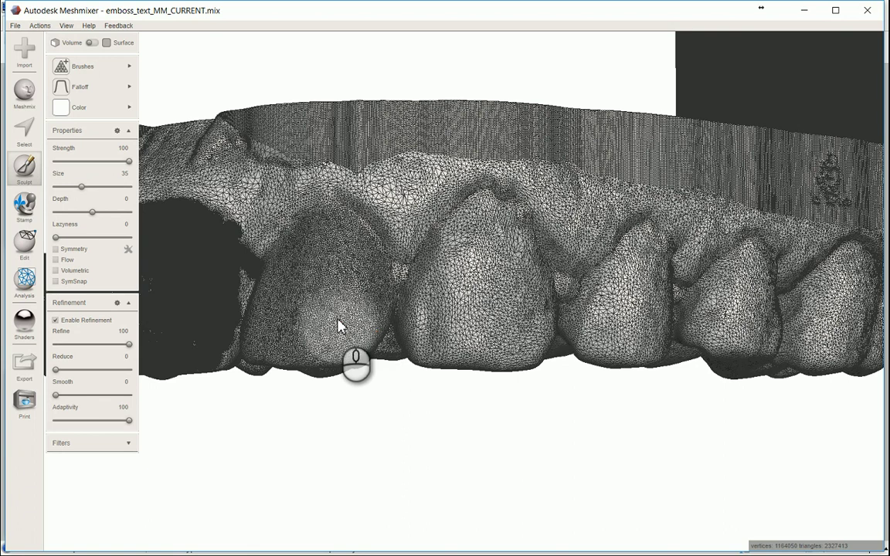
Reduce the Refine brush size to 19 and densify the lateral incisor's mesh further across its whole front face, including the lower edge
scroll(336, 323, "down", 3)
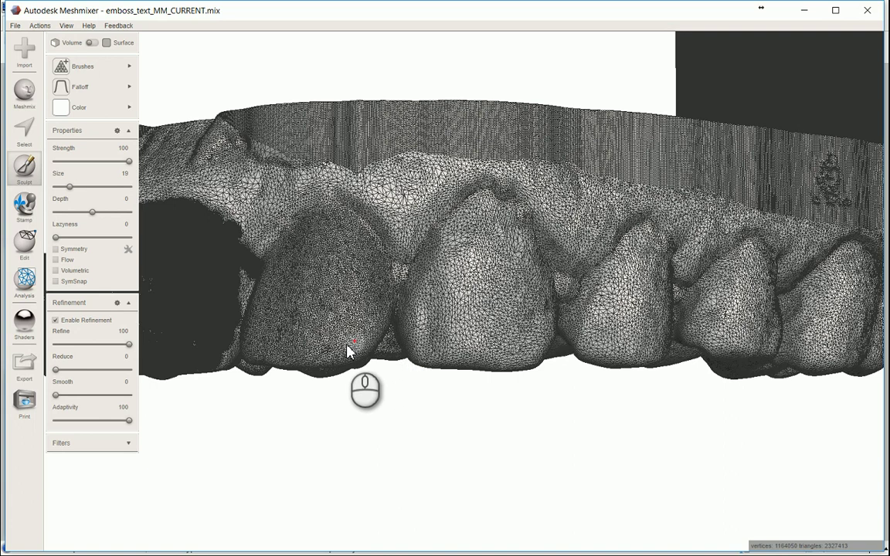
right_click_drag(324, 357, 341, 359)
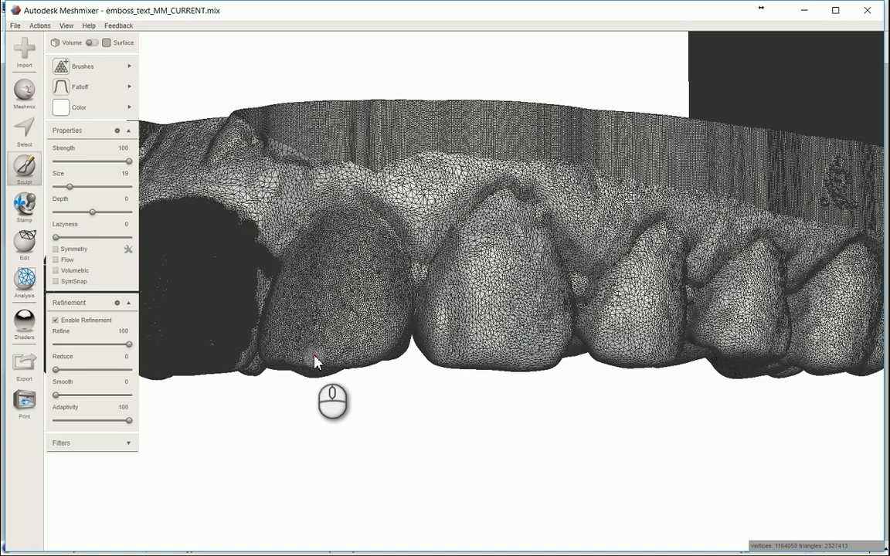
mouse_move(314, 360)
left_mouse_down()
mouse_move(283, 366)
mouse_move(272, 354)
left_mouse_up()
mouse_move(279, 317)
left_mouse_down()
mouse_move(312, 236)
mouse_move(336, 222)
mouse_move(358, 226)
mouse_move(393, 272)
mouse_move(392, 336)
mouse_move(353, 356)
mouse_move(305, 363)
mouse_move(302, 308)
mouse_move(316, 362)
mouse_move(344, 330)
mouse_move(308, 346)
mouse_move(311, 298)
mouse_move(326, 317)
mouse_move(355, 280)
mouse_move(335, 304)
mouse_move(350, 236)
mouse_move(346, 263)
mouse_move(373, 334)
mouse_move(345, 342)
mouse_move(326, 282)
mouse_move(357, 301)
mouse_move(341, 254)
mouse_move(317, 266)
mouse_move(289, 338)
mouse_move(306, 258)
mouse_move(389, 310)
mouse_move(365, 252)
mouse_move(369, 301)
mouse_move(373, 292)
left_mouse_up()
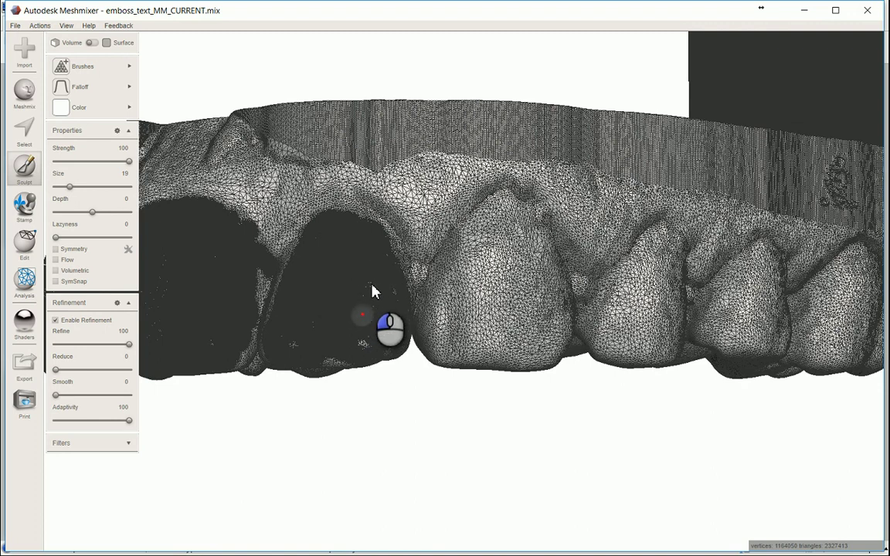
mouse_move(376, 337)
left_mouse_down()
mouse_move(317, 338)
mouse_move(295, 354)
mouse_move(368, 292)
mouse_move(402, 308)
mouse_move(362, 308)
mouse_move(358, 330)
left_mouse_up()
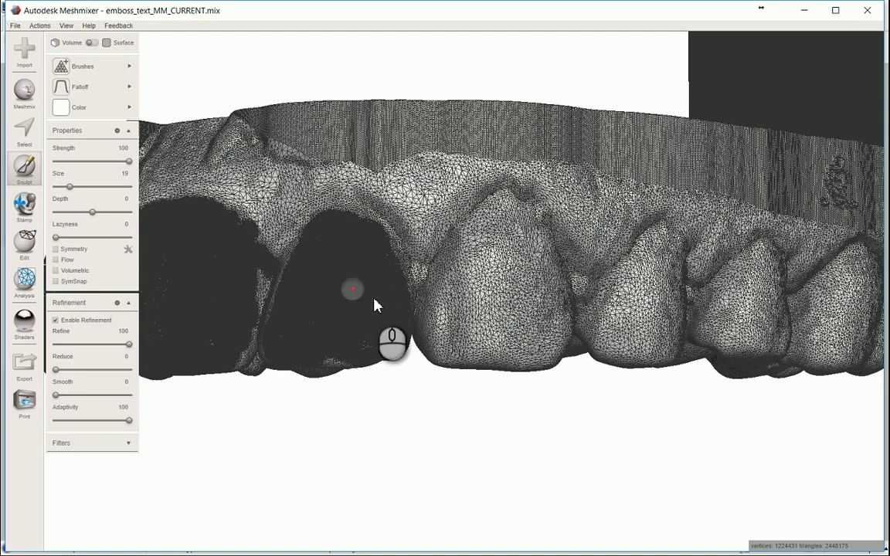
Hide the wireframe, return to the logo stencil surface brush, and stamp the logo at size 44 on the refined lateral incisor
key("w")
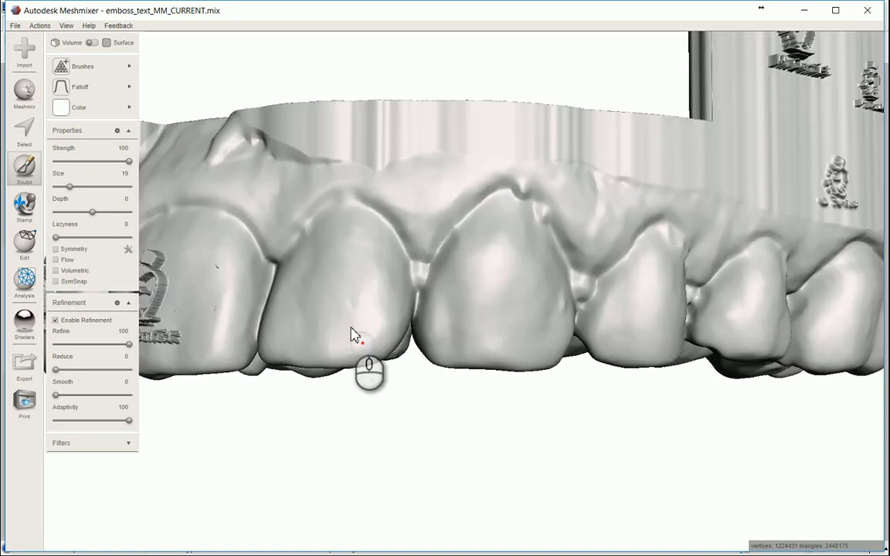
mouse_move(363, 305)
right_mouse_down()
mouse_move(379, 287)
mouse_move(373, 303)
mouse_move(402, 298)
right_mouse_up()
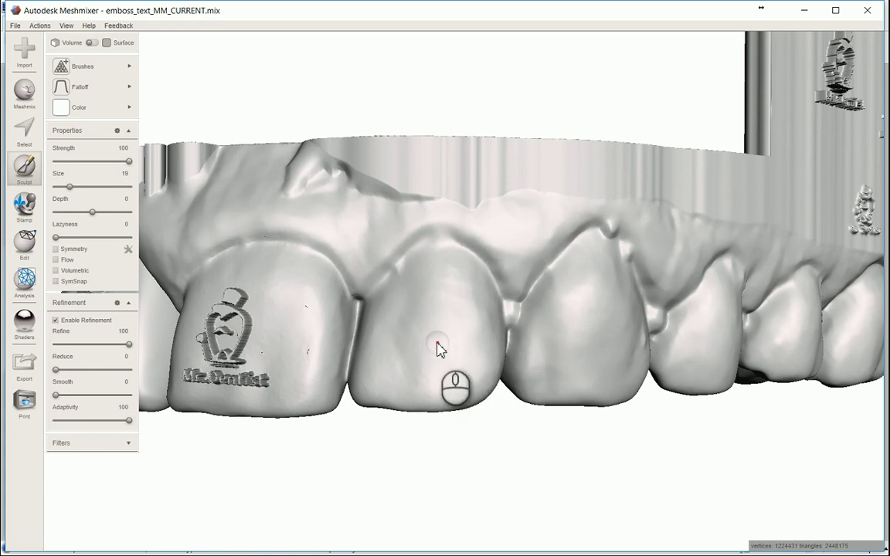
key("2")
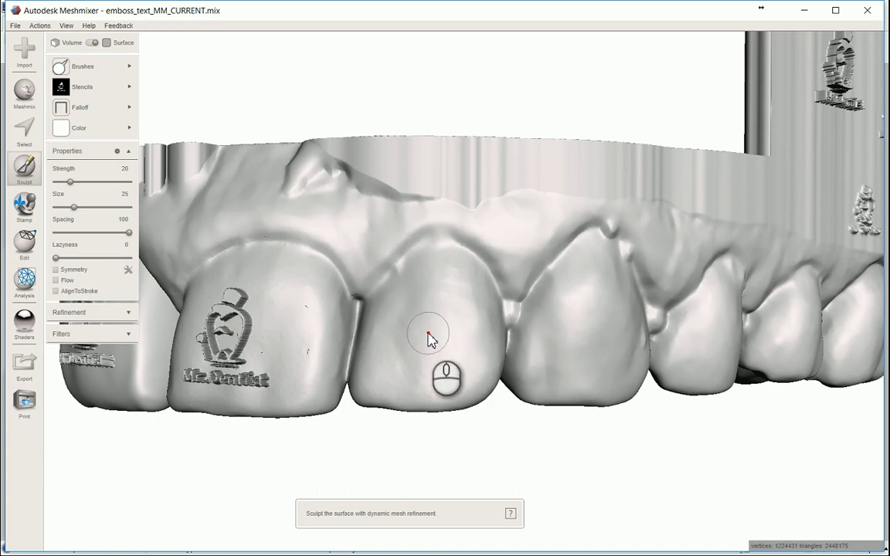
right_click_drag(431, 339, 457, 351)
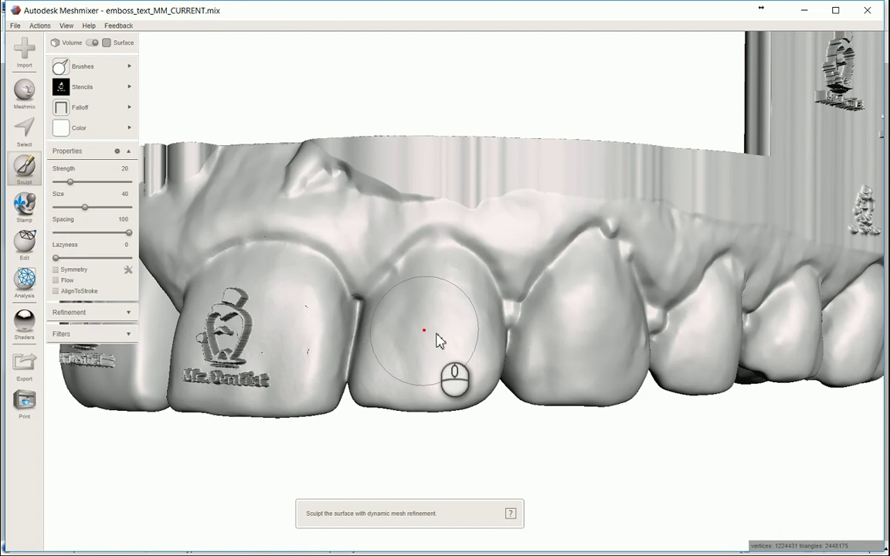
right_click_drag(436, 340, 439, 341)
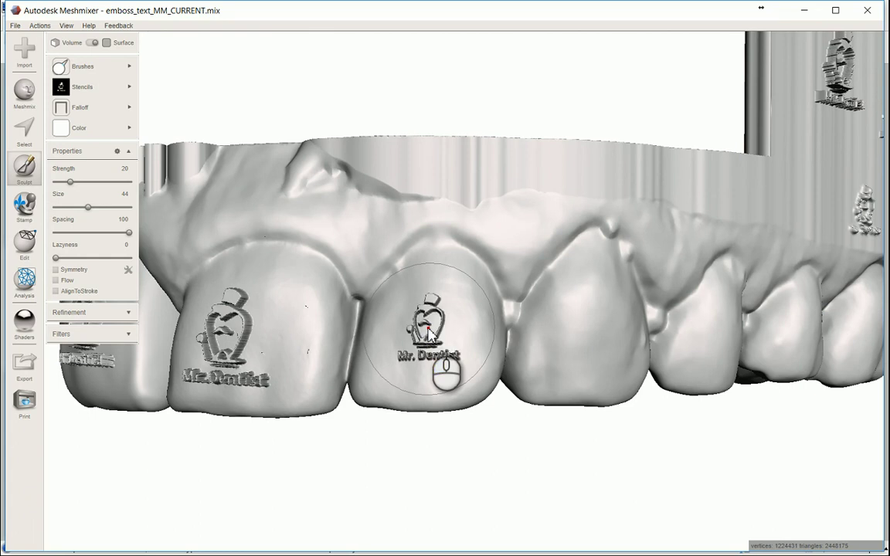
Compare the three front-tooth logo stamps with those on the plate and base wall, checking the teeth's mesh density in wireframe
scroll(450, 377, "down", 1)
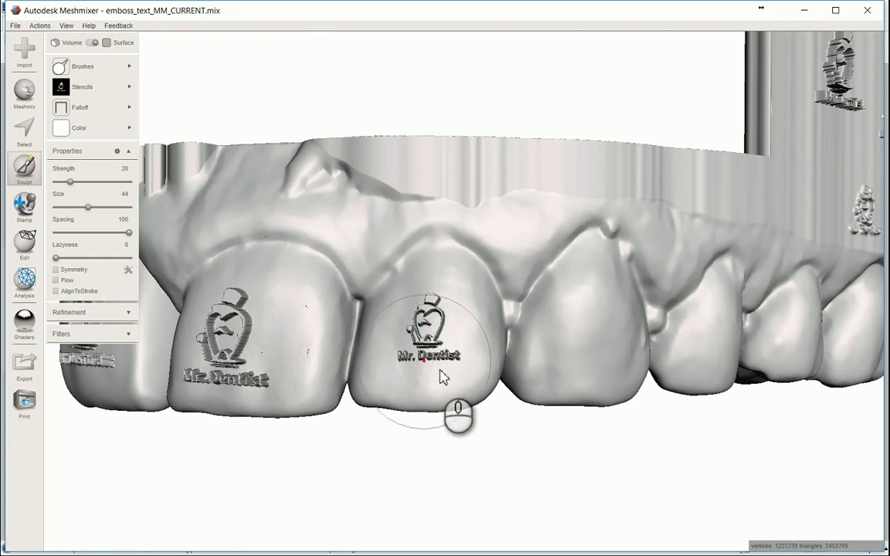
scroll(441, 376, "down", 3)
scroll(455, 368, "down", 2)
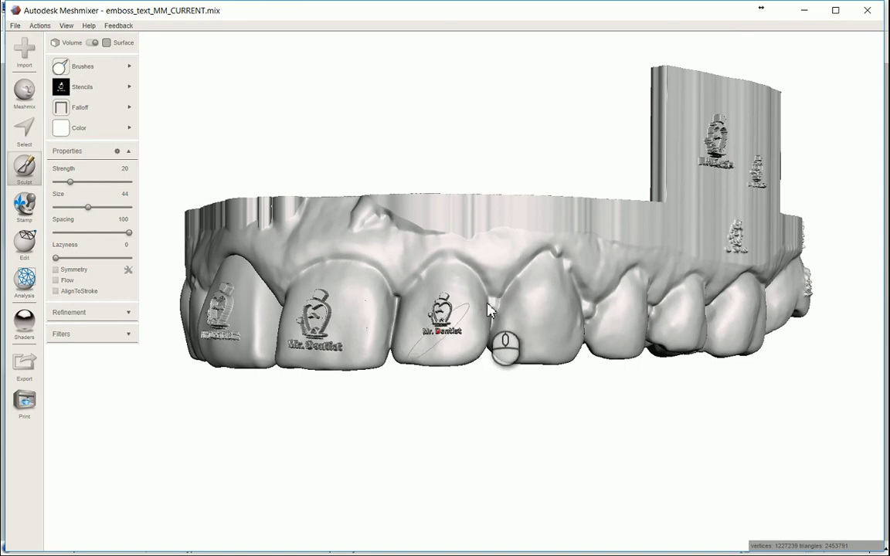
right_click_drag(487, 303, 508, 309)
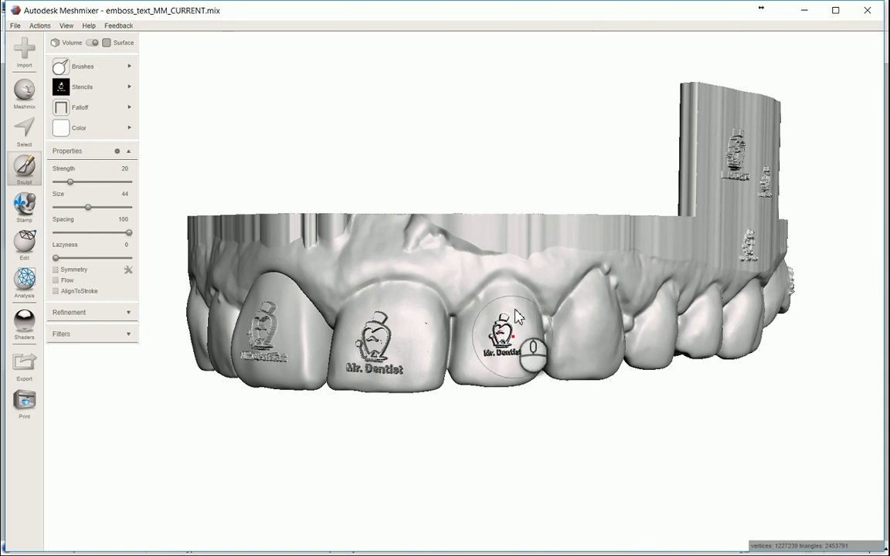
key("w")
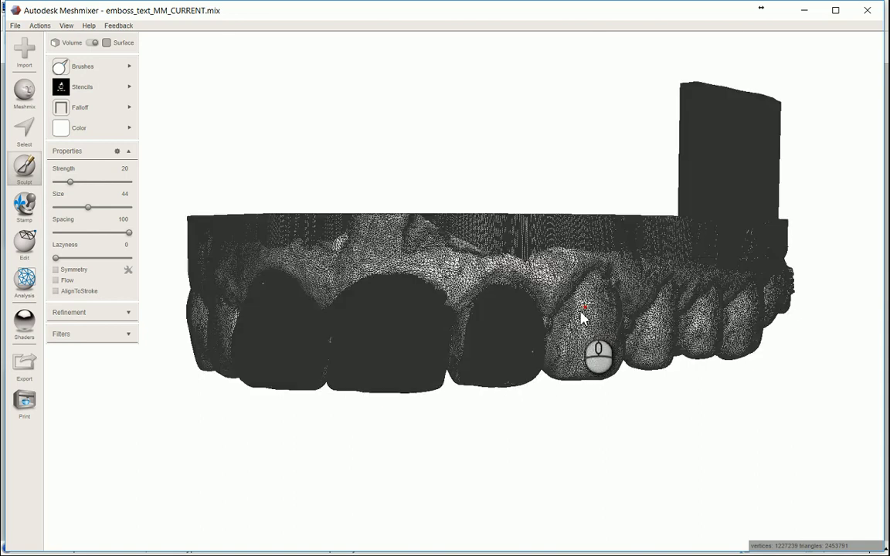
right_click_drag(604, 332, 647, 322)
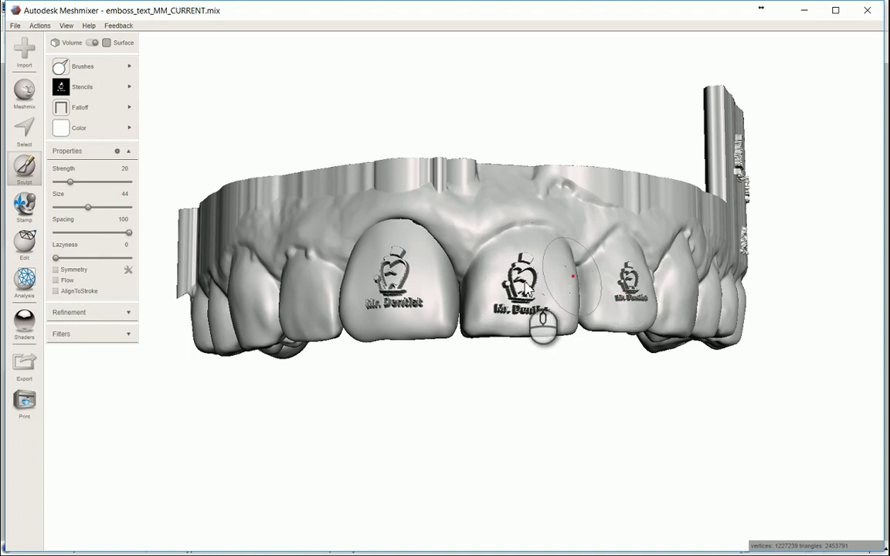
mouse_move(594, 297)
right_mouse_down()
mouse_move(510, 292)
mouse_move(606, 272)
mouse_move(593, 289)
right_mouse_up()
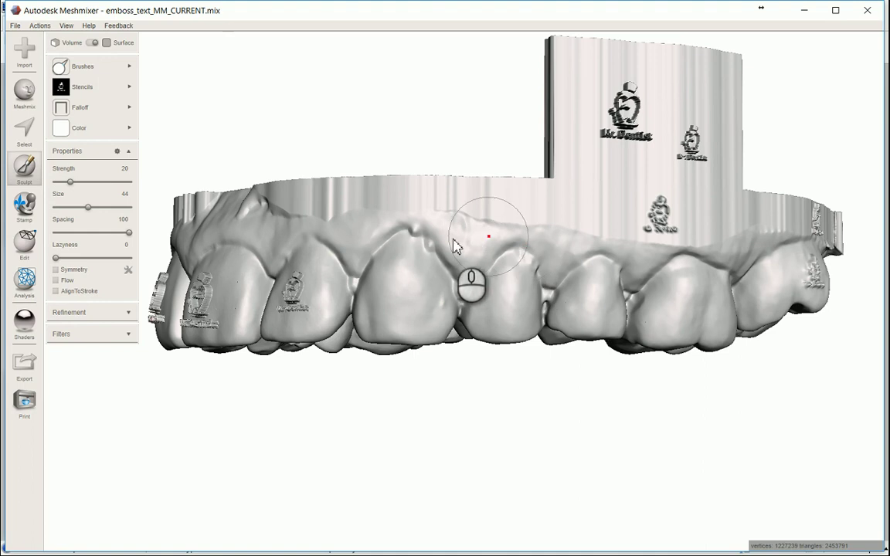
right_click_drag(429, 269, 536, 267)
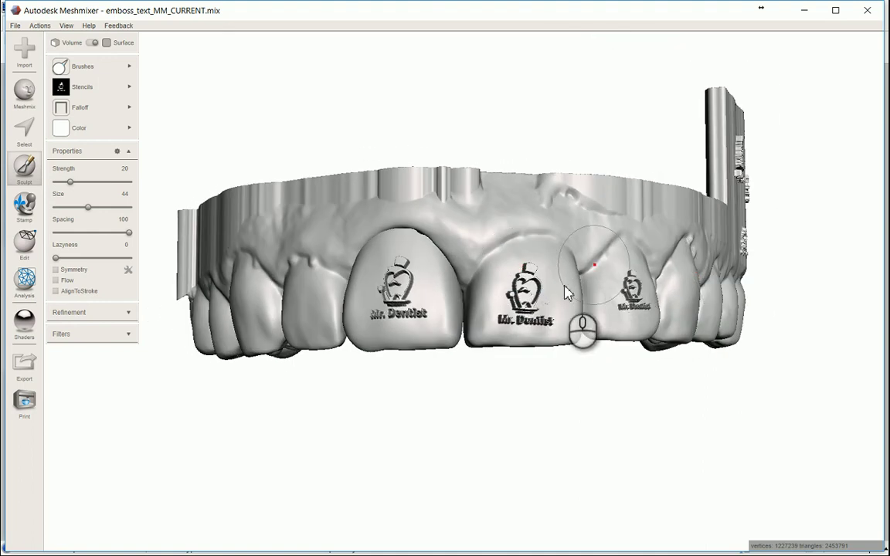